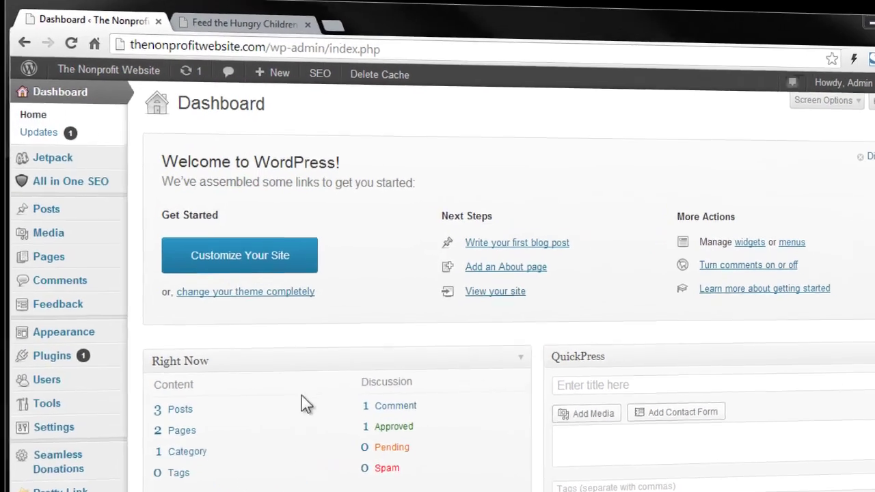
Open the All in One SEO plugin's general settings and go to the Home Page Settings section
mouse_move(77, 182)
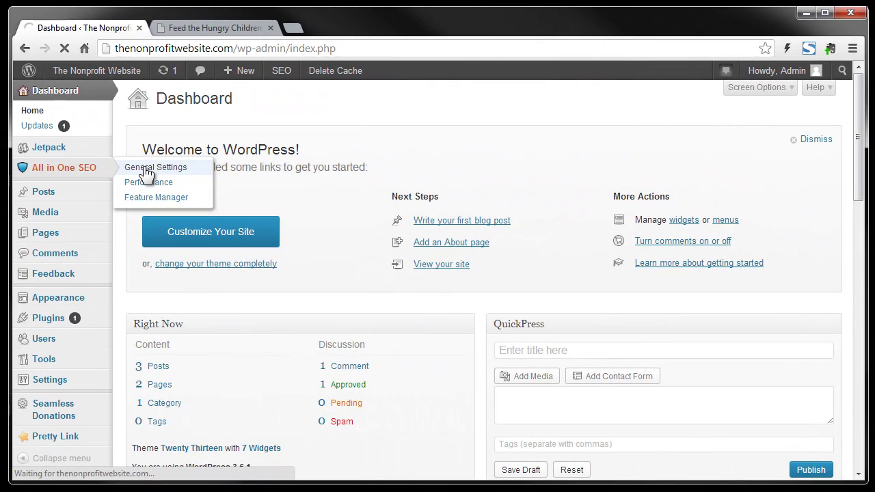
click(247, 211)
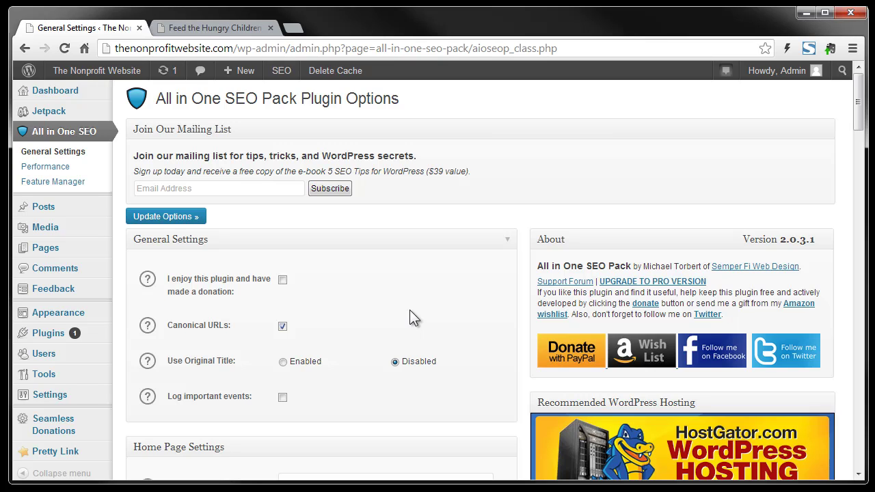
scroll(410, 311, down, 1)
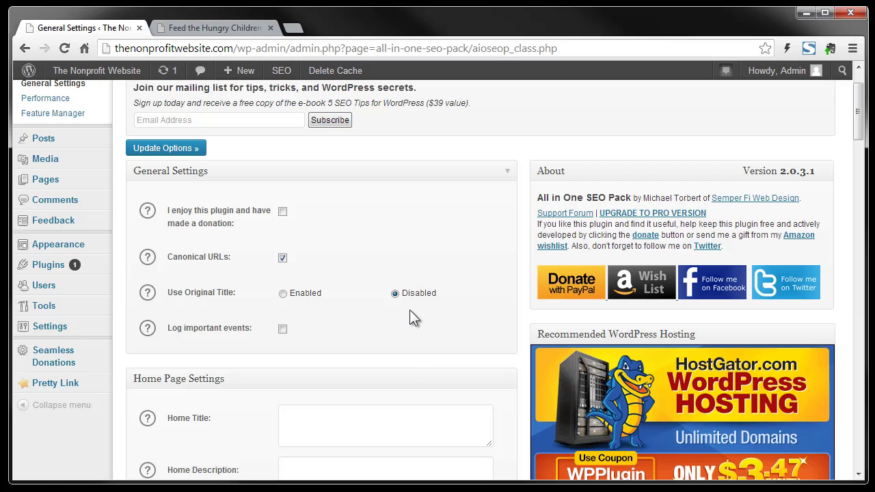
scroll(410, 314, down, 2)
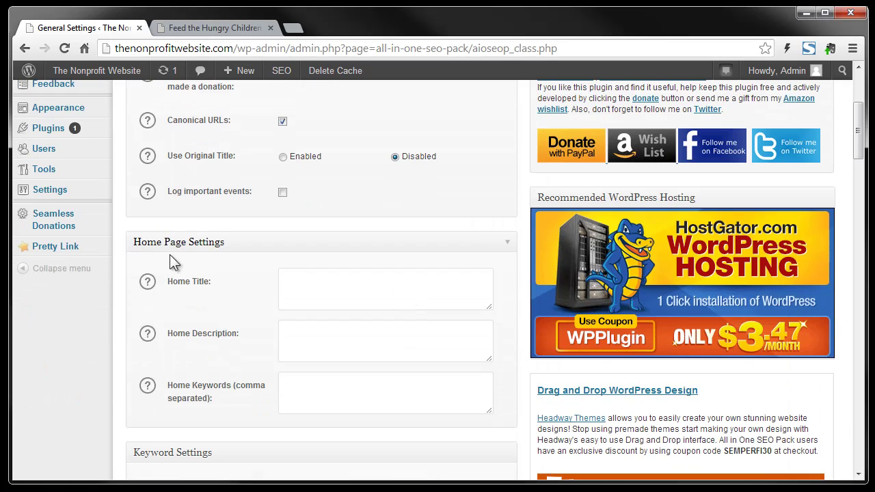
scroll(291, 276, down, 1)
scroll(291, 276, down, 1)
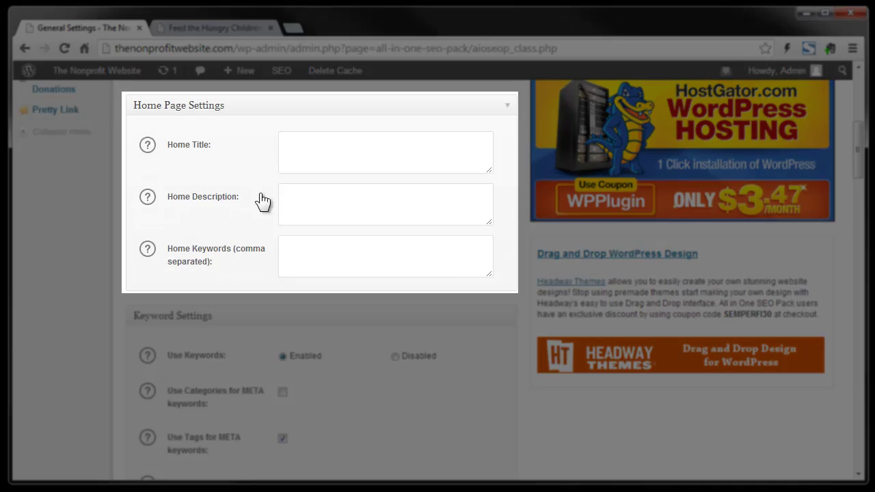
Set the Home Title to "The nonprofit website: Feeding the hungry"
click(318, 150)
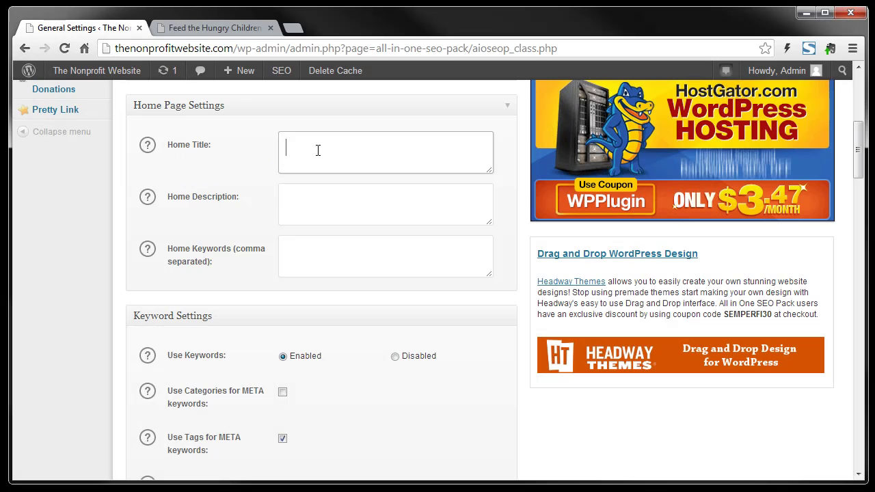
text(The nont)
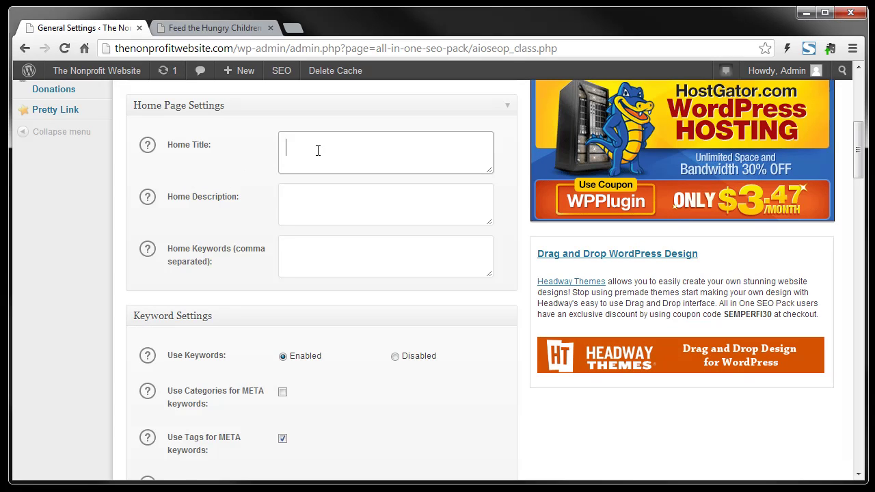
key(BackSpace)
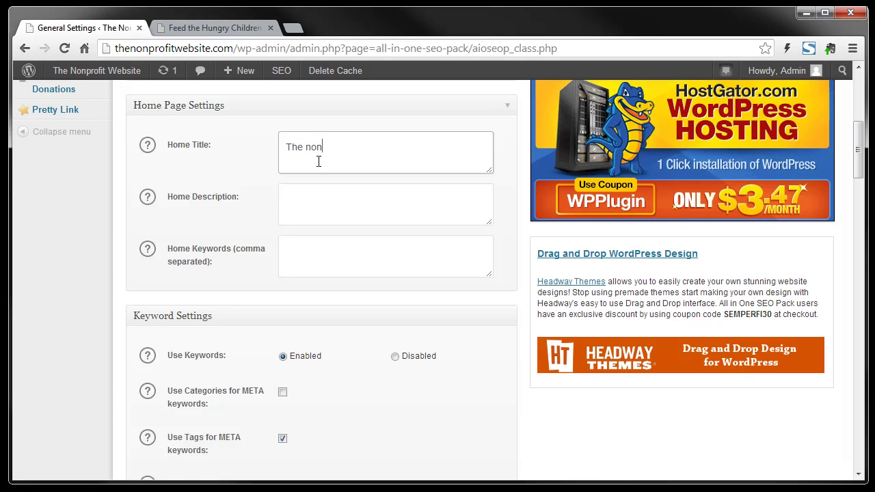
text(profit website)
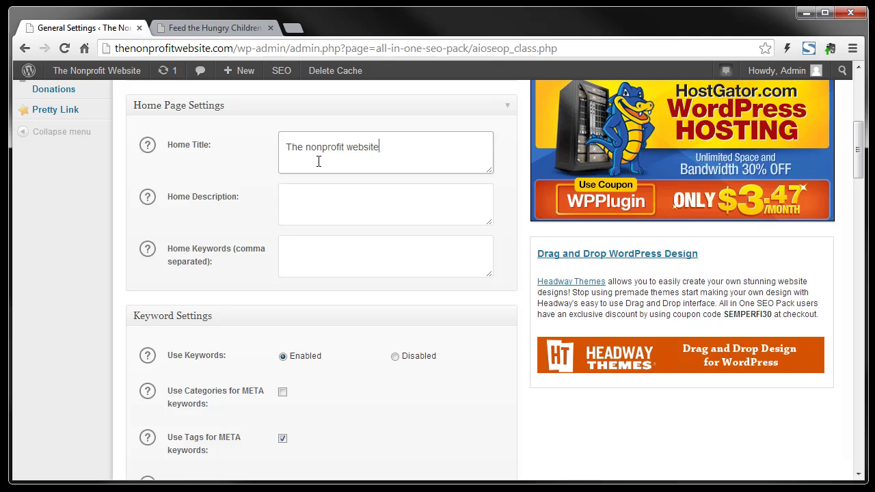
text(: Feeding the hi)
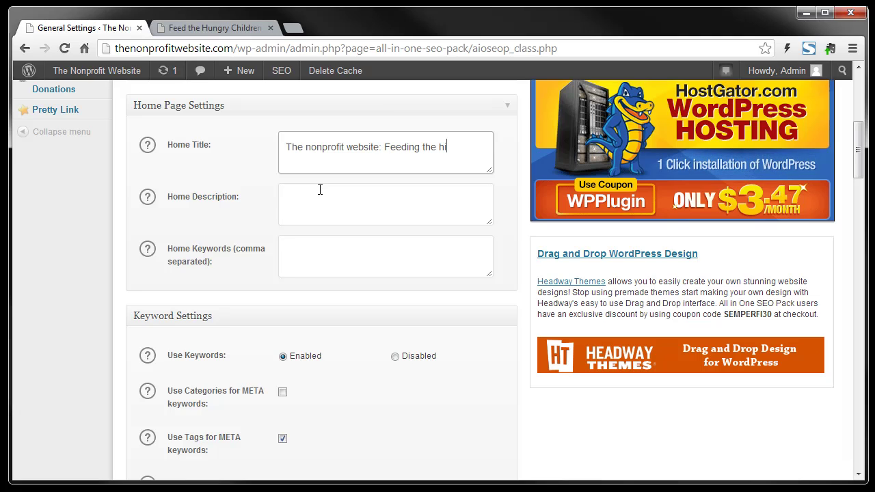
key(BackSpace)
text(ungry)
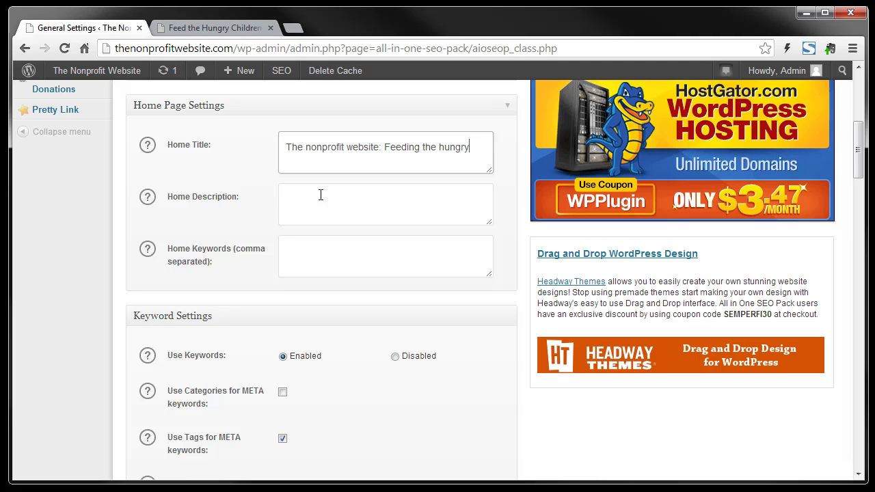
Show the help for Home Description and set Home Keywords to "hungry children, hungry kids, feed oakland children"
click(209, 205)
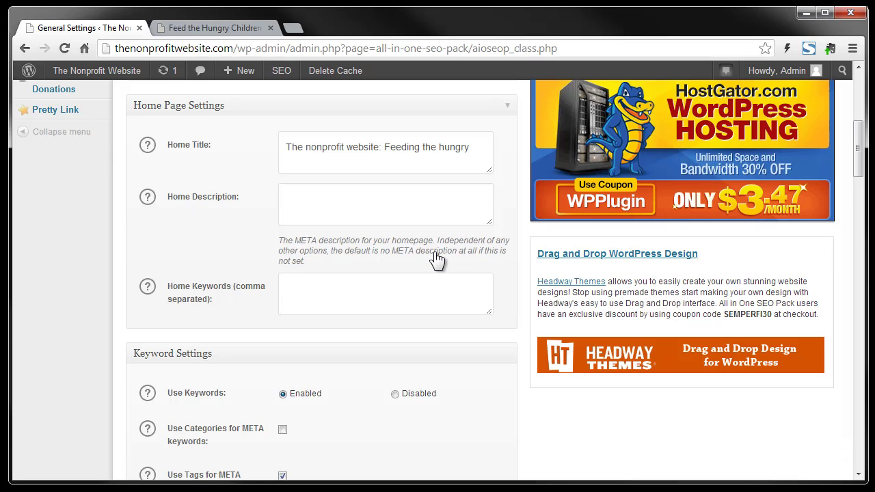
click(323, 197)
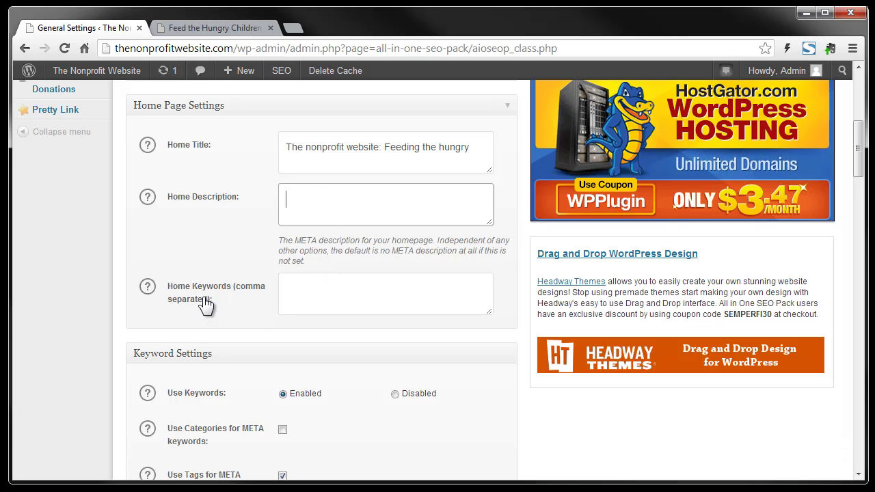
click(314, 292)
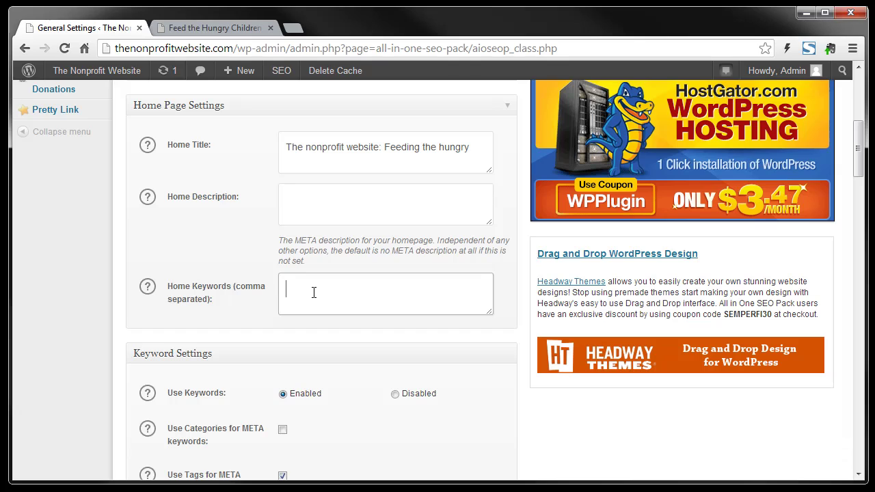
text(hungry)
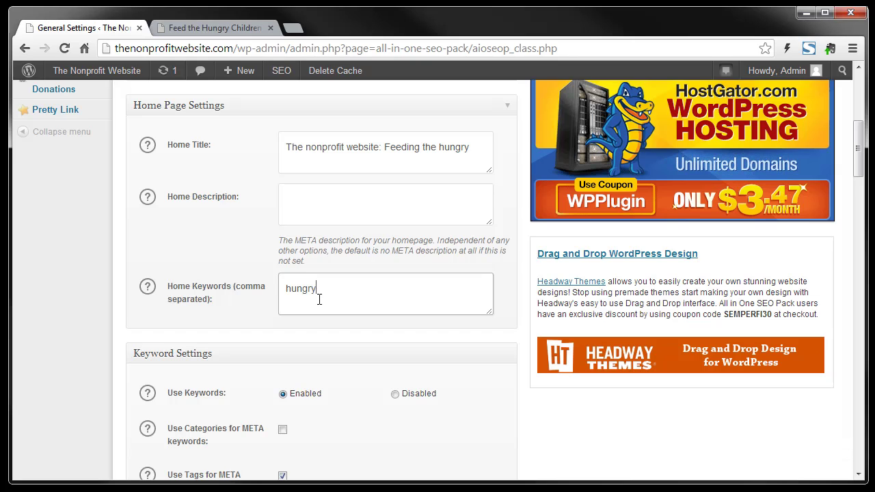
text( children)
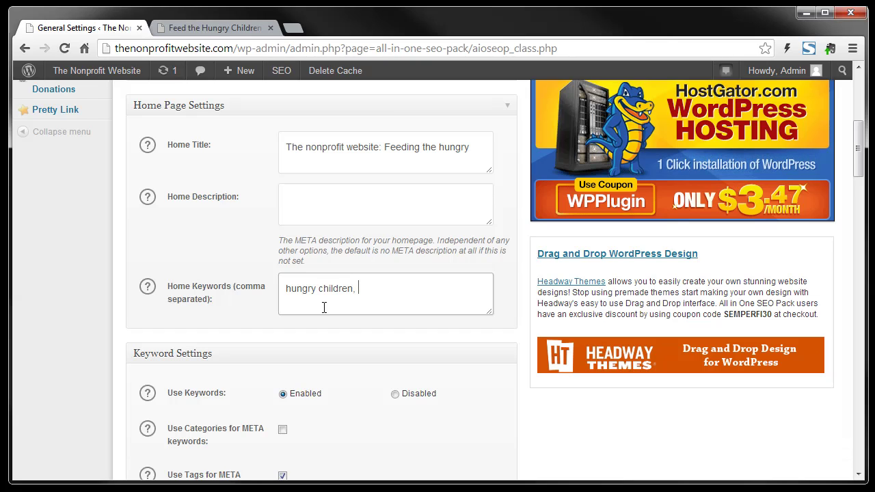
text(, hungry ki)
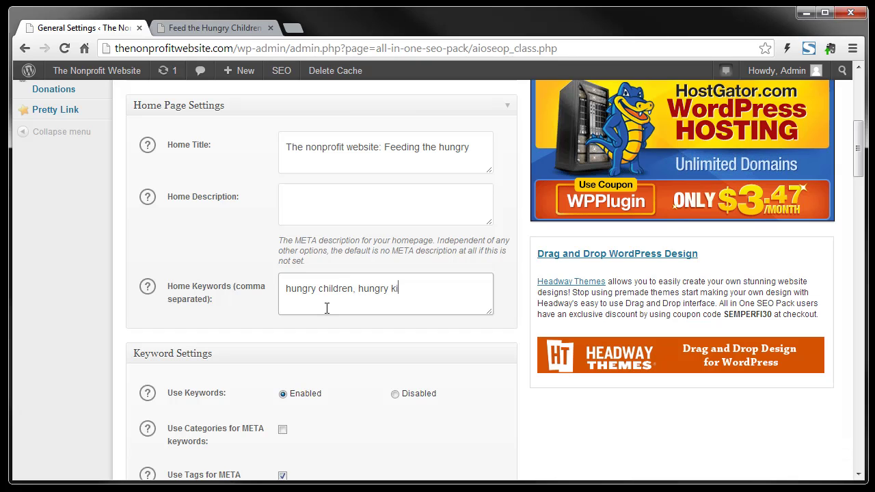
text(ds, feed)
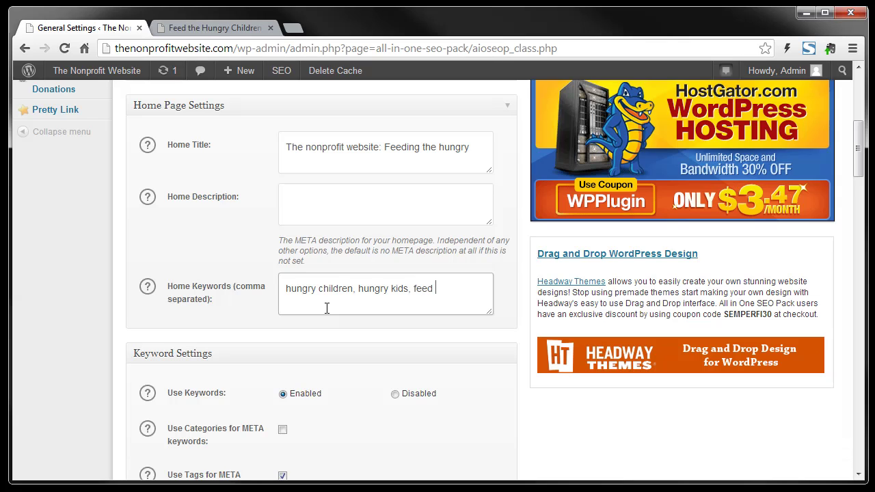
text( o)
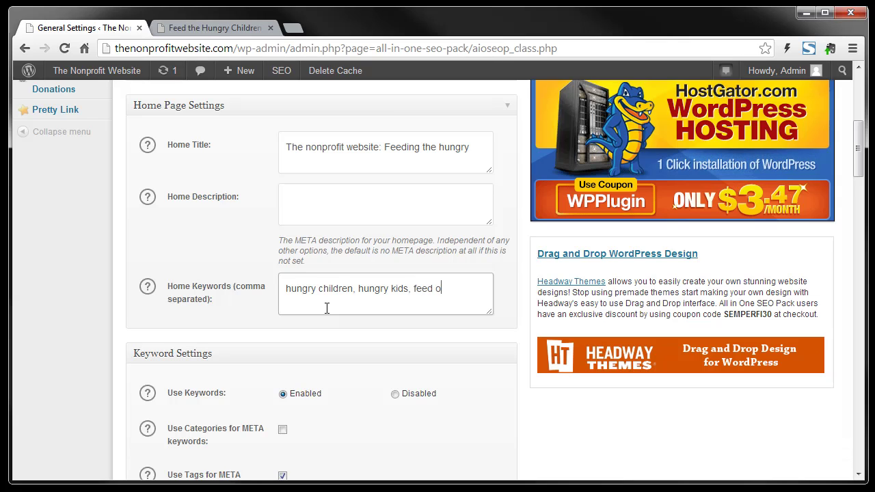
text(akland children)
Examine the rest of the plugin options, including the title formats, noindex settings and advanced settings
scroll(326, 308, up, 1)
scroll(326, 308, down, 10)
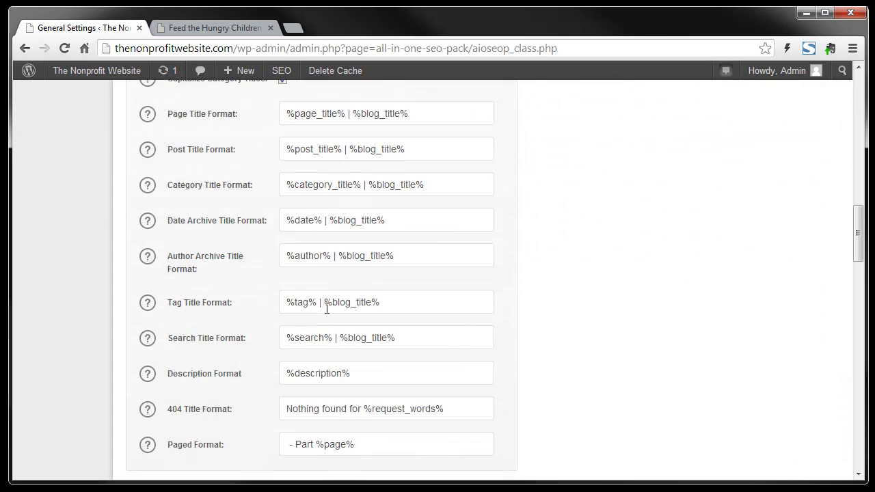
scroll(326, 307, down, 15)
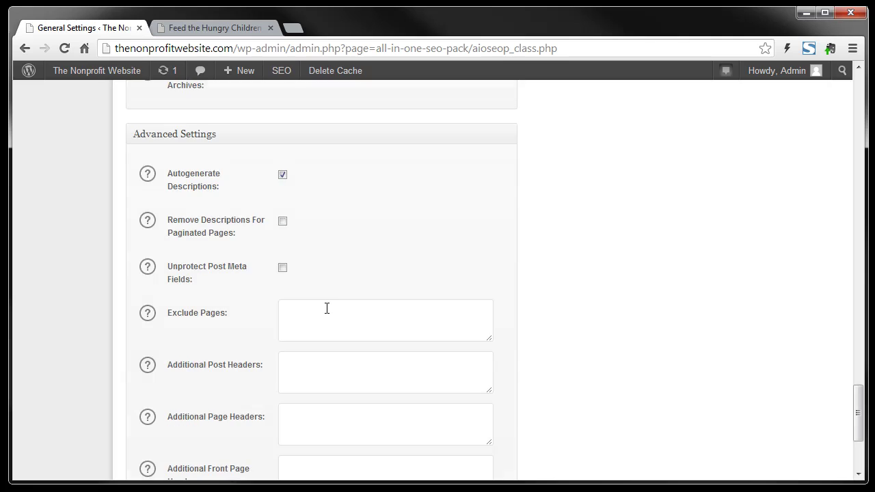
scroll(325, 307, down, 3)
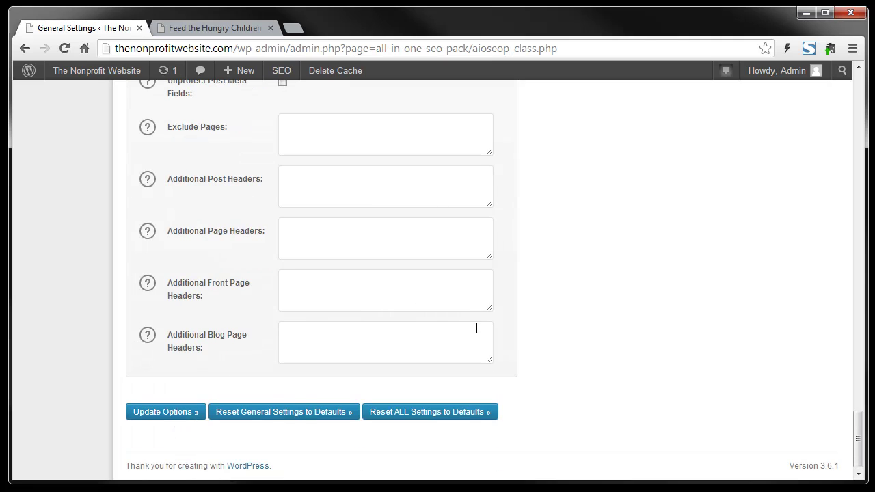
scroll(476, 328, up, 4)
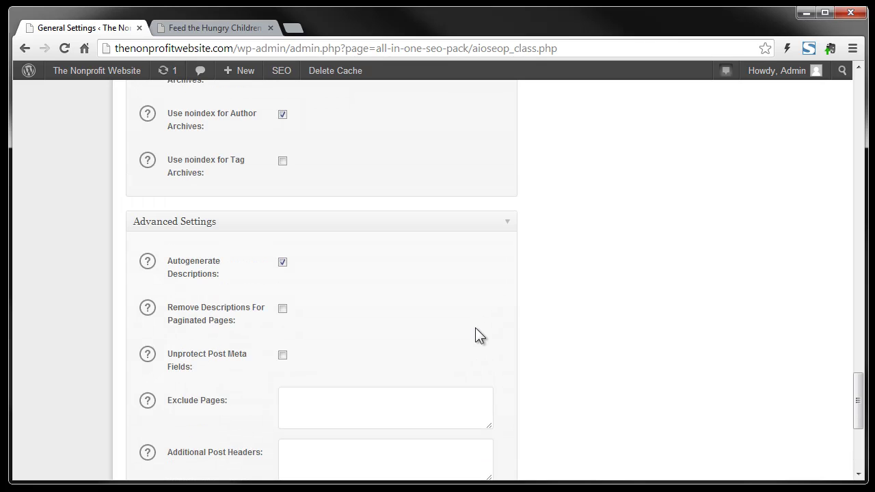
scroll(475, 327, up, 15)
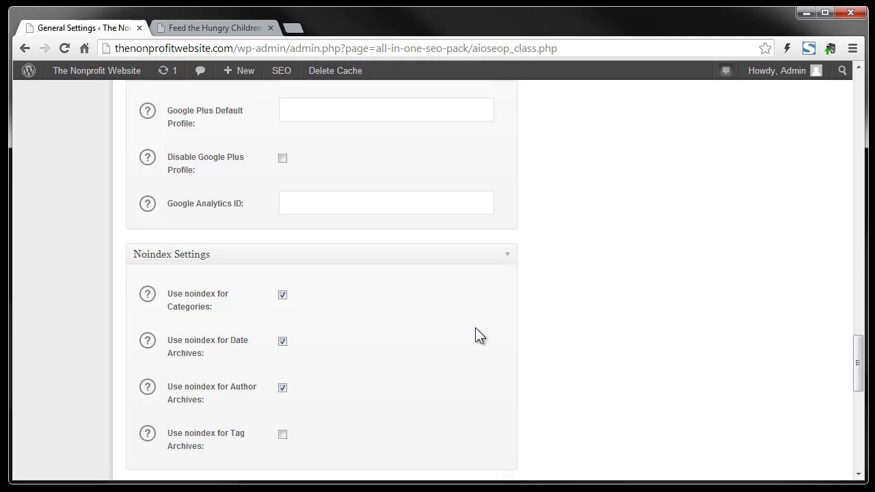
scroll(476, 328, up, 3)
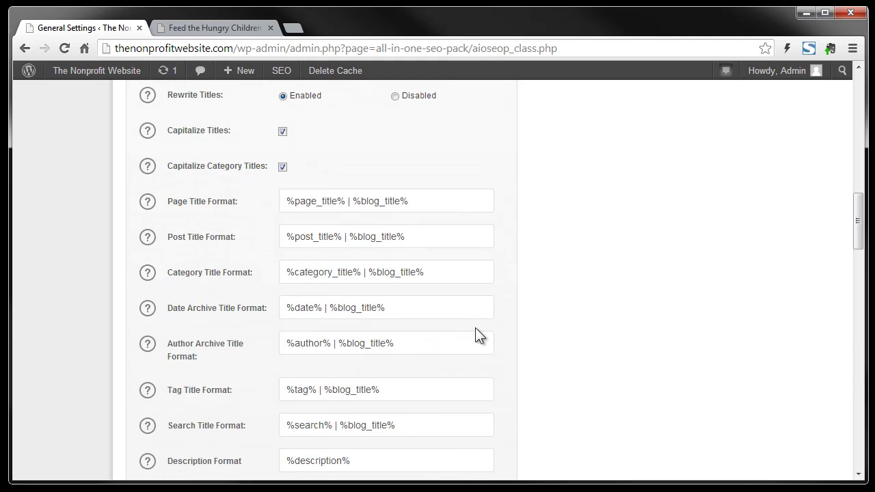
scroll(475, 328, up, 15)
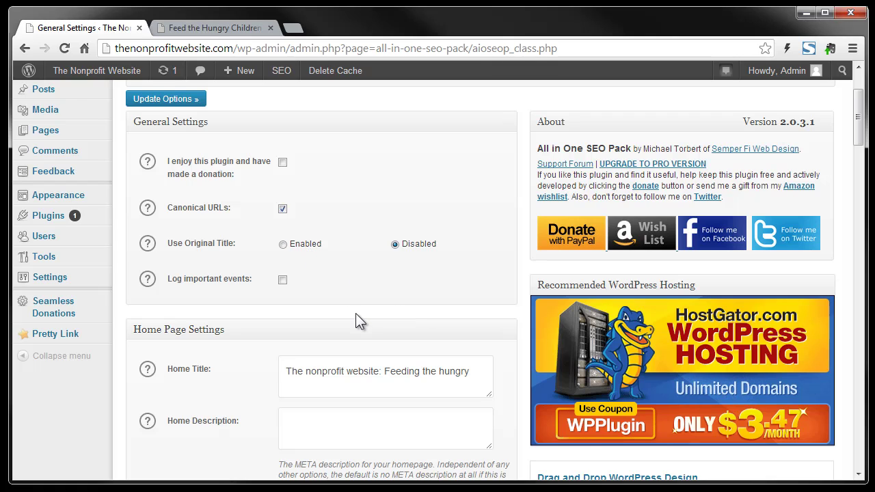
scroll(356, 316, up, 2)
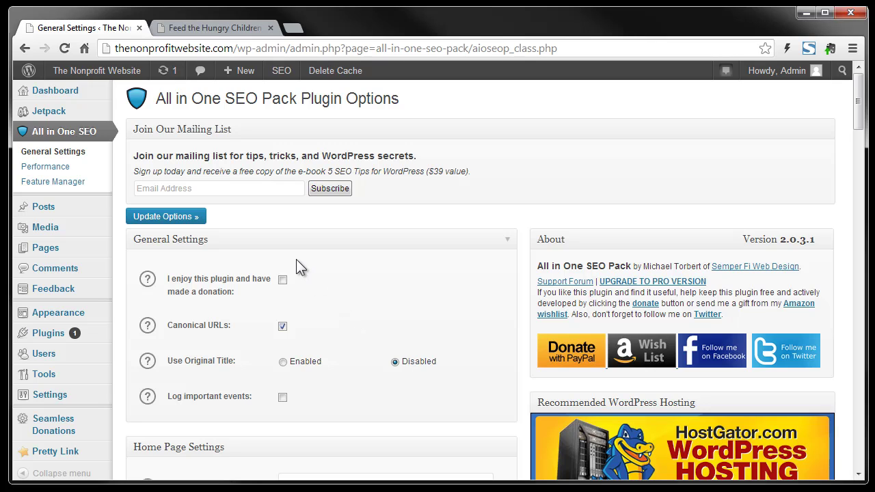
Open the post "Feed the Hungry Children in Oakland" for editing from the list of all posts
mouse_move(54, 249)
click(45, 212)
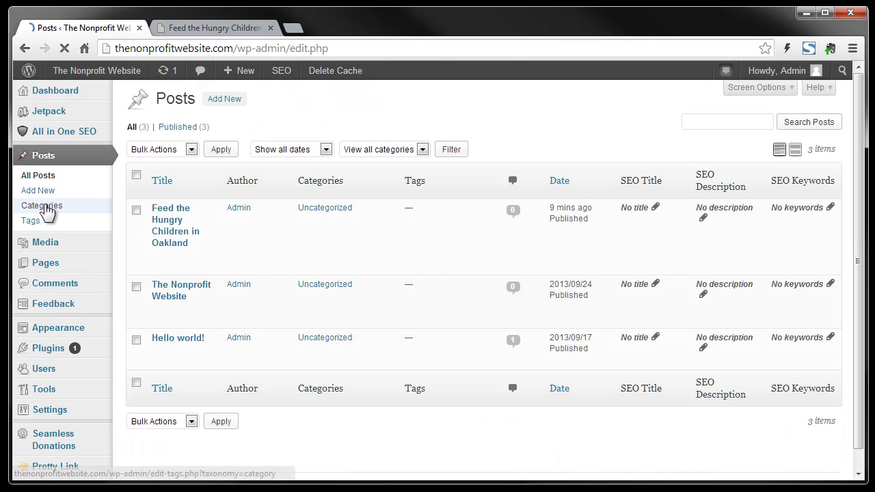
click(174, 234)
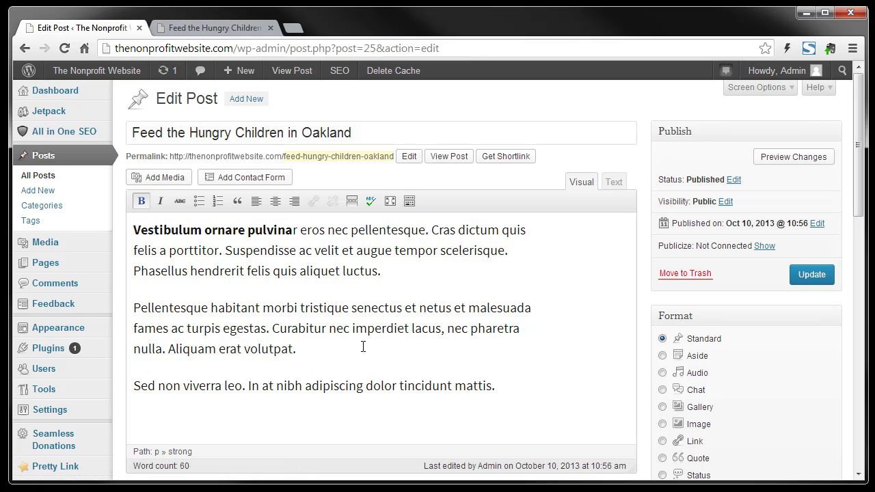
Examine the post's All in One SEO Pack section, including the preview snippet and the title, description and keywords fields
scroll(363, 346, down, 1)
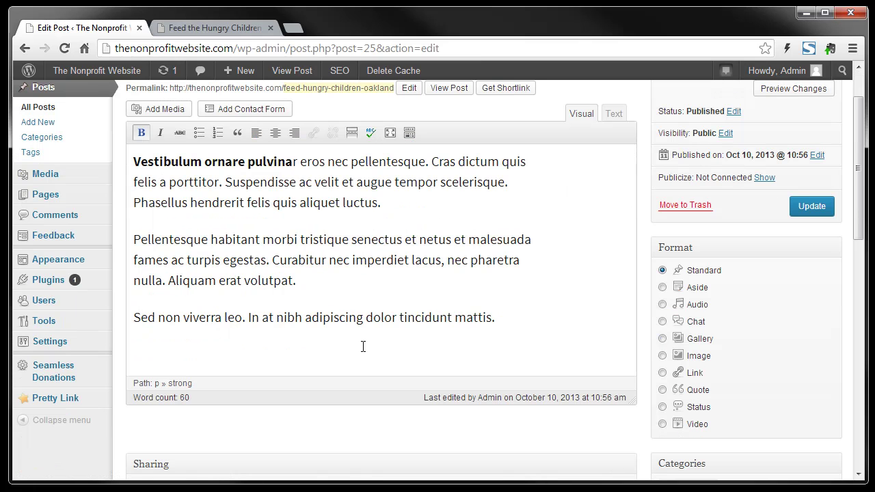
scroll(363, 346, down, 5)
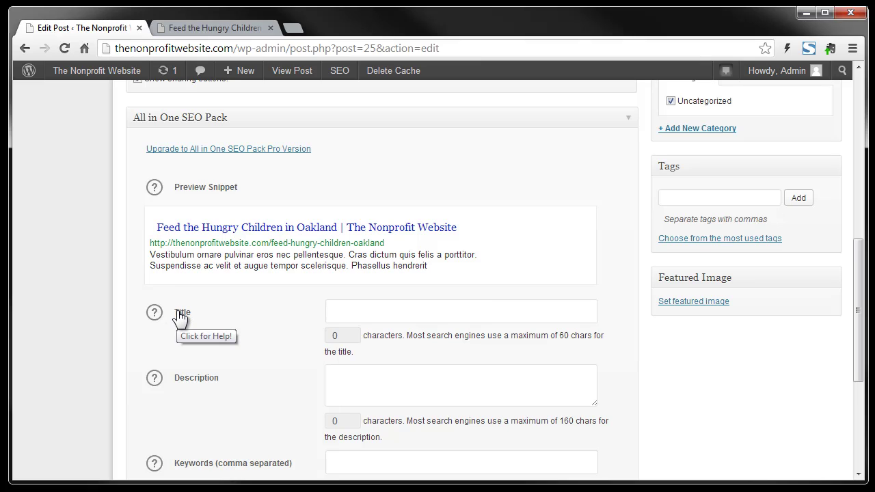
click(360, 312)
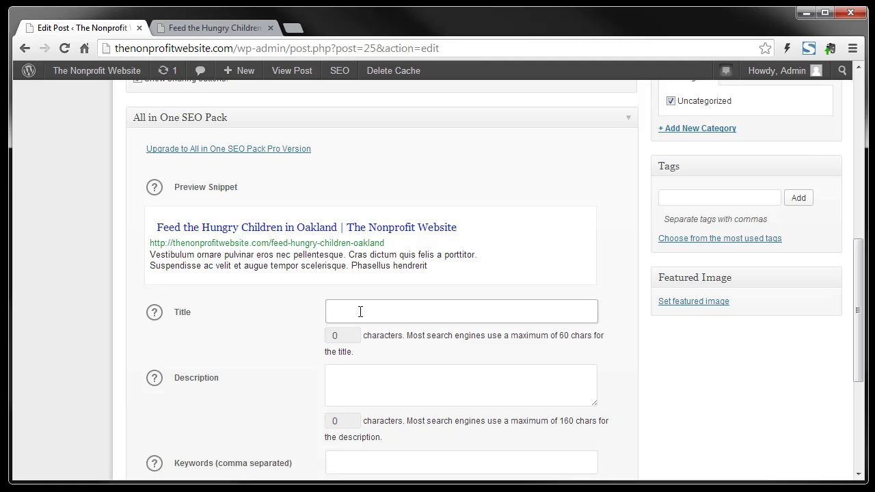
click(367, 378)
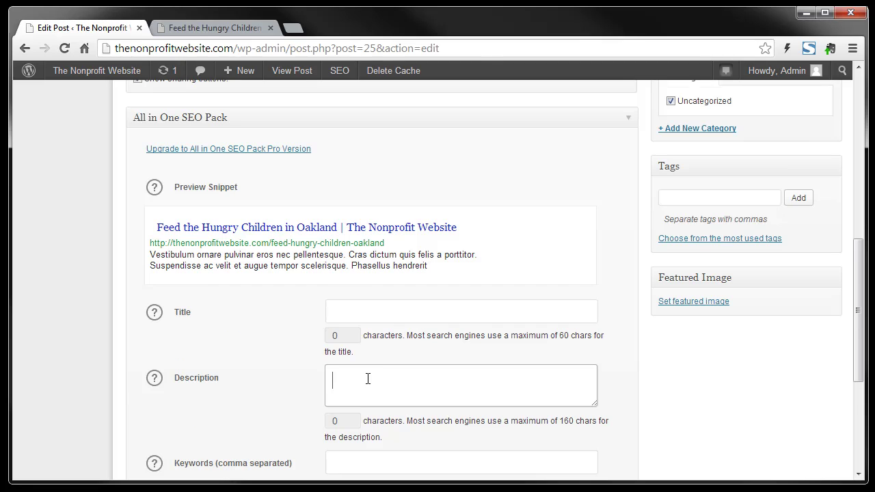
scroll(368, 378, down, 1)
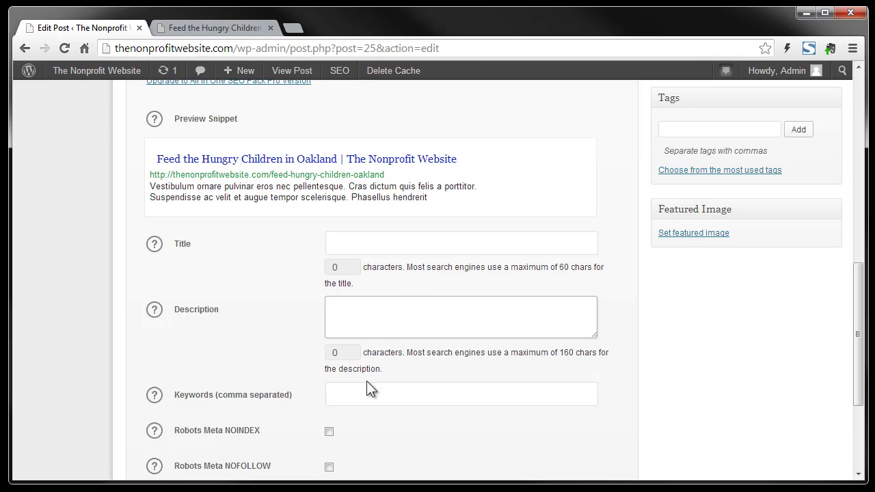
scroll(367, 381, up, 10)
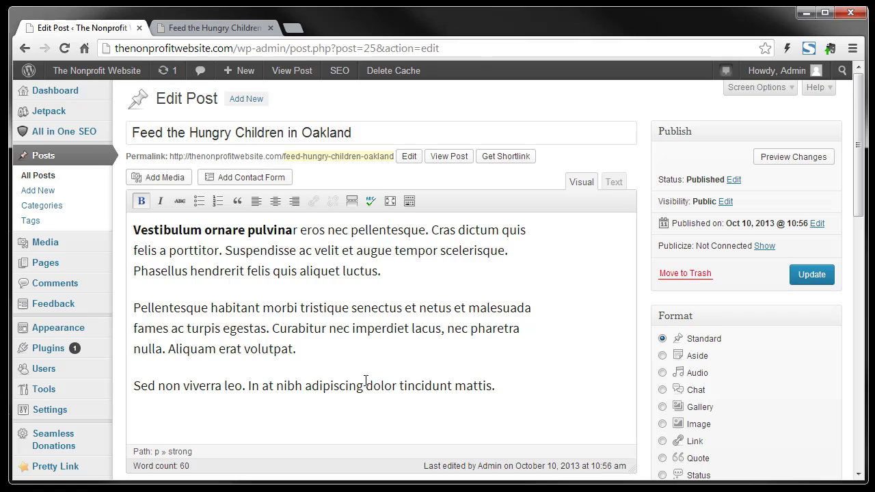
Show the list of installed plugins and open the live site in a new browser tab
click(49, 352)
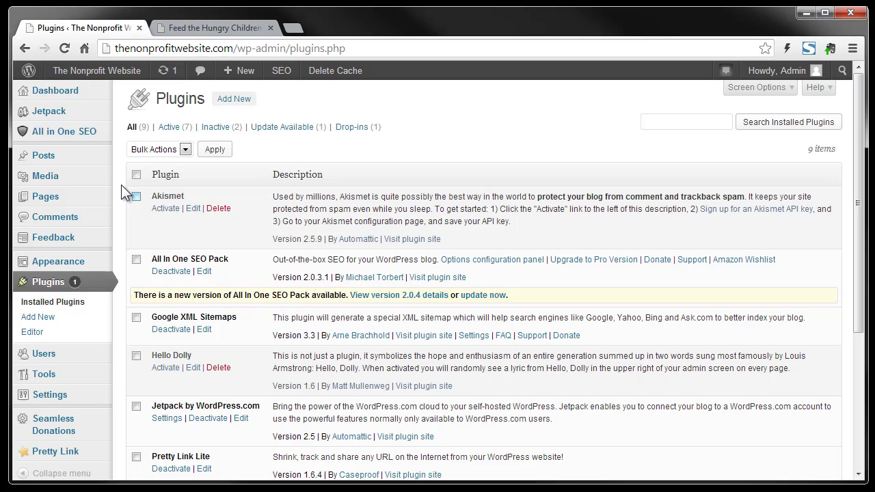
mouse_move(82, 70)
right_click(77, 93)
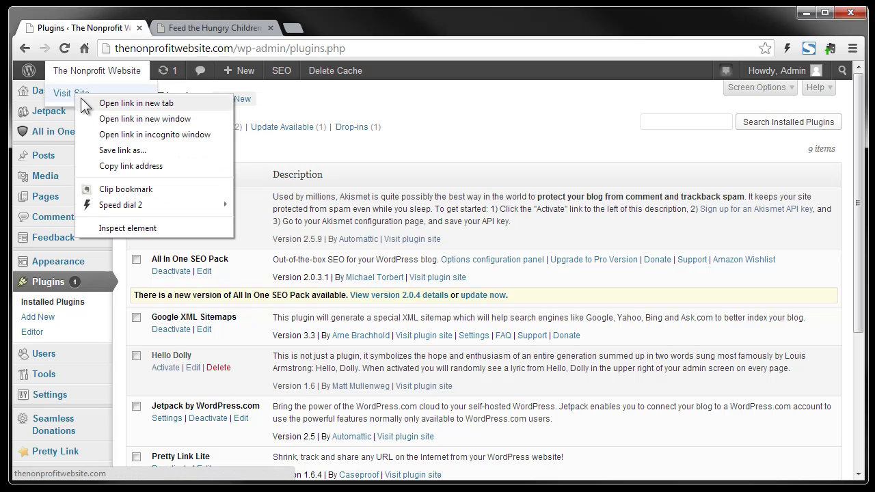
click(84, 103)
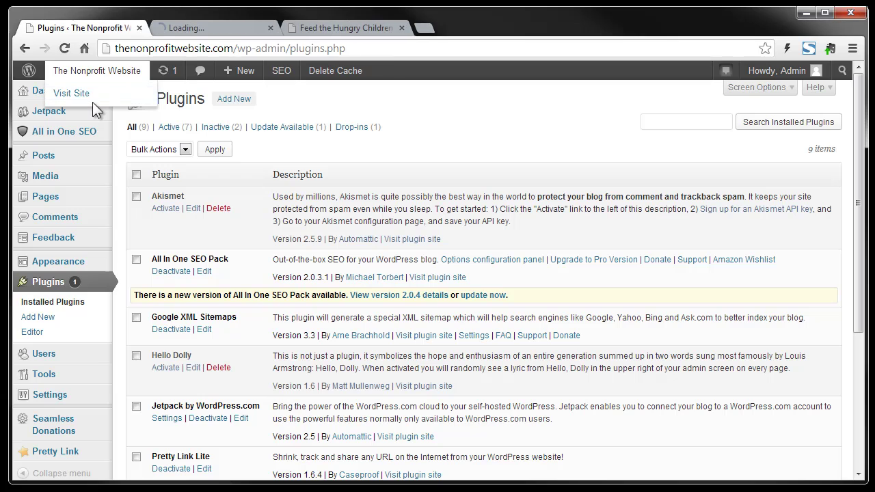
Load the site's XML sitemap at thenonprofitwebsite.com/sitemap.xml in the new tab and highlight its address
click(220, 25)
click(258, 49)
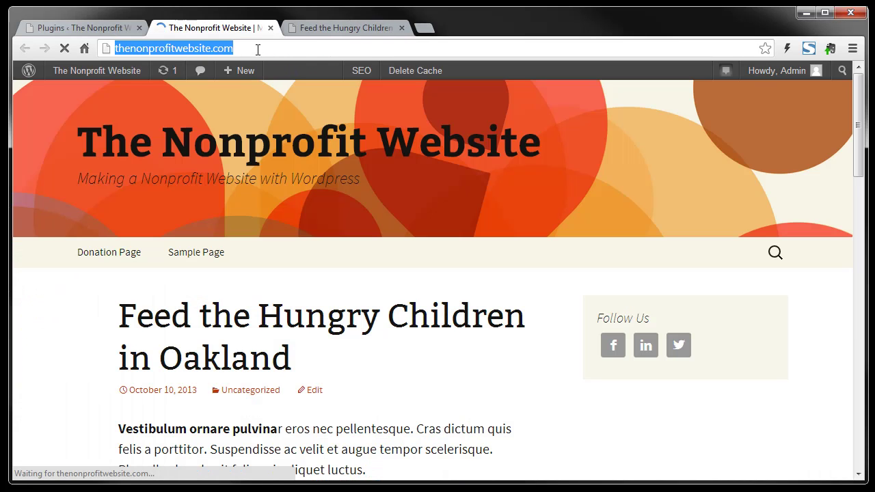
click(258, 49)
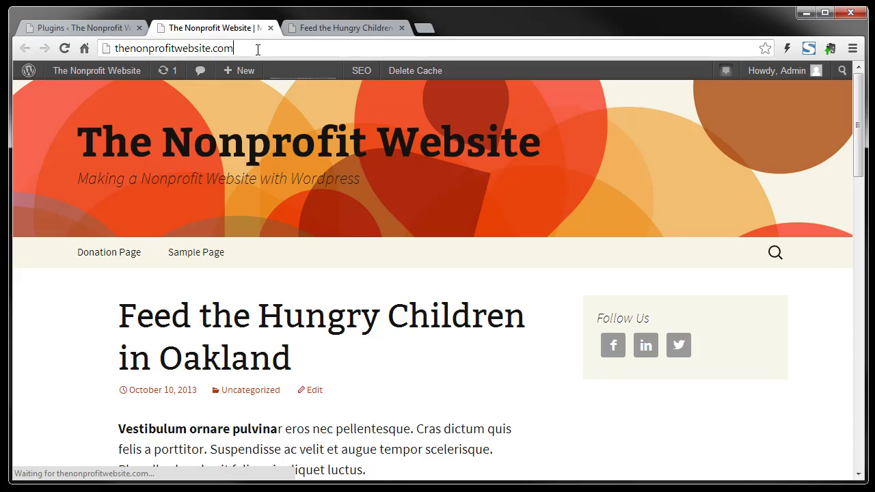
text(/sitema)
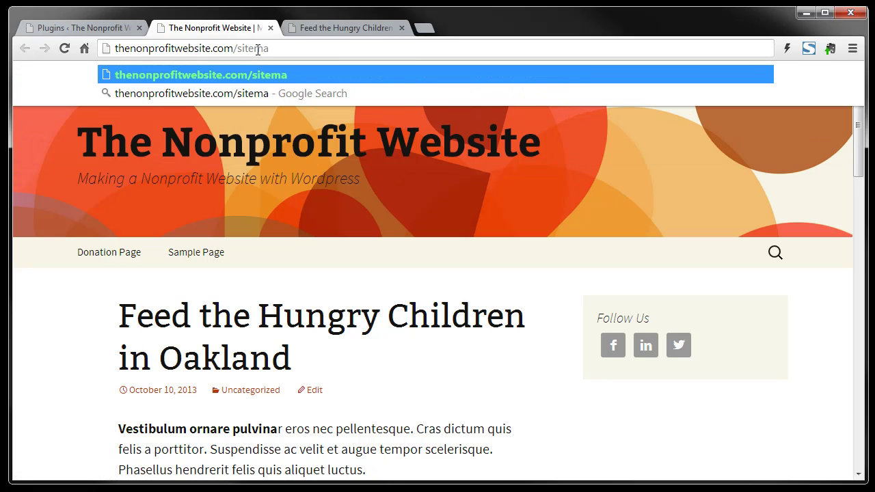
text(p.)
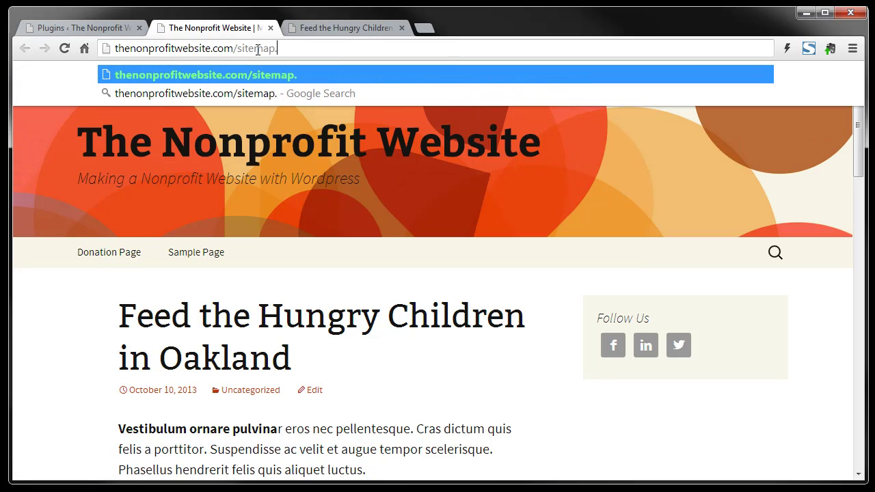
text(xml)
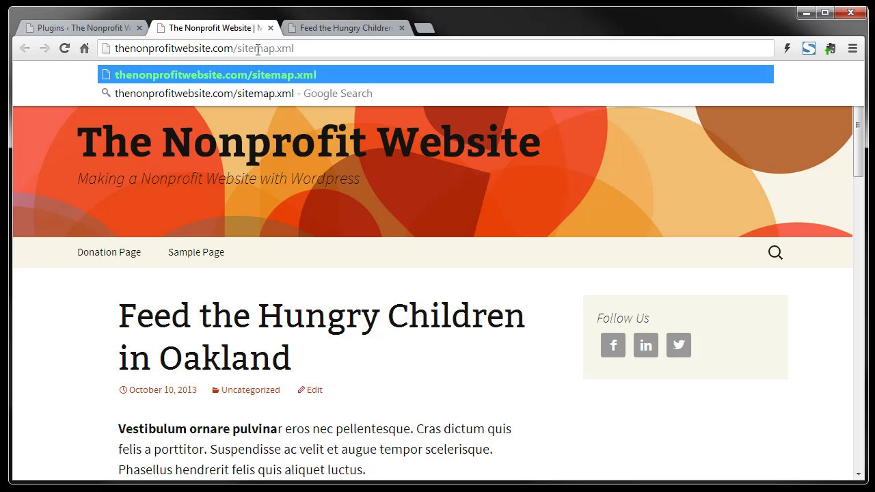
key(Return)
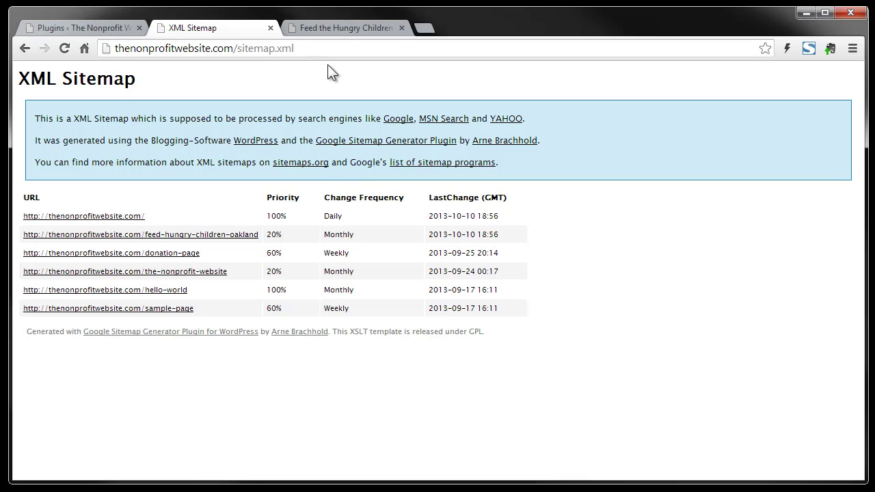
drag(326, 48, 164, 47)
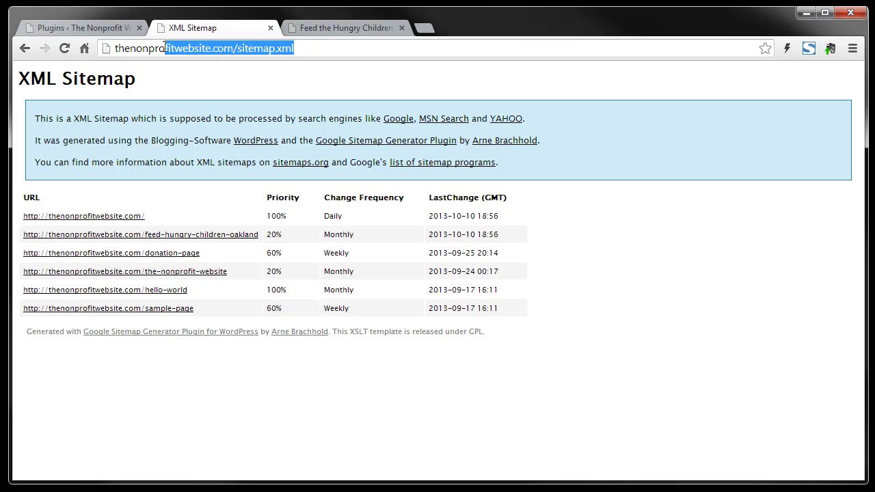
Return to the installed plugins, open the Pretty Link management page and close the XML Sitemap tab
click(105, 28)
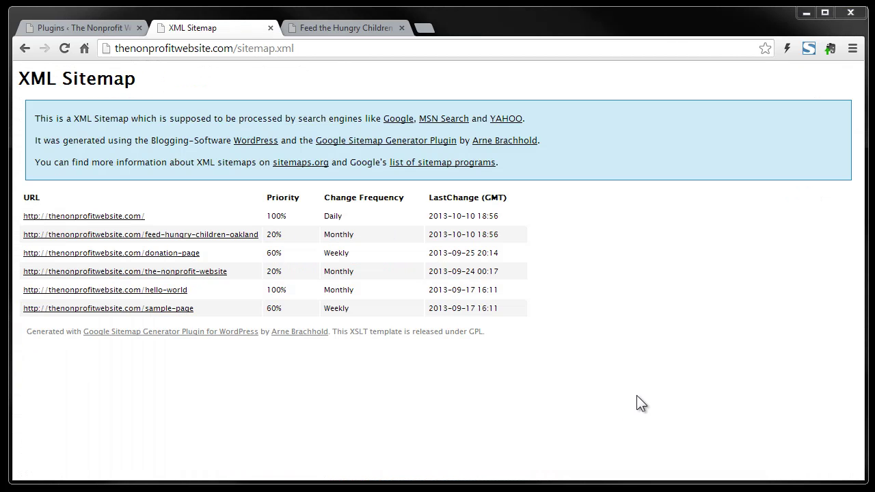
click(89, 30)
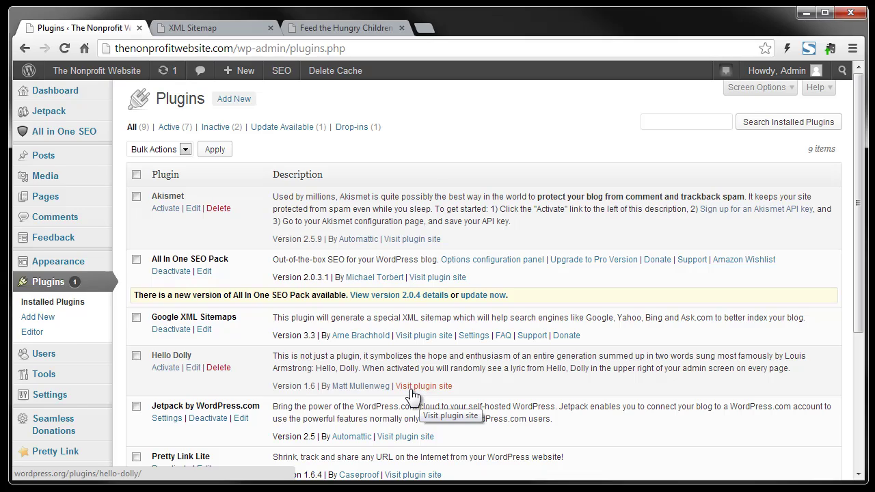
scroll(422, 396, down, 1)
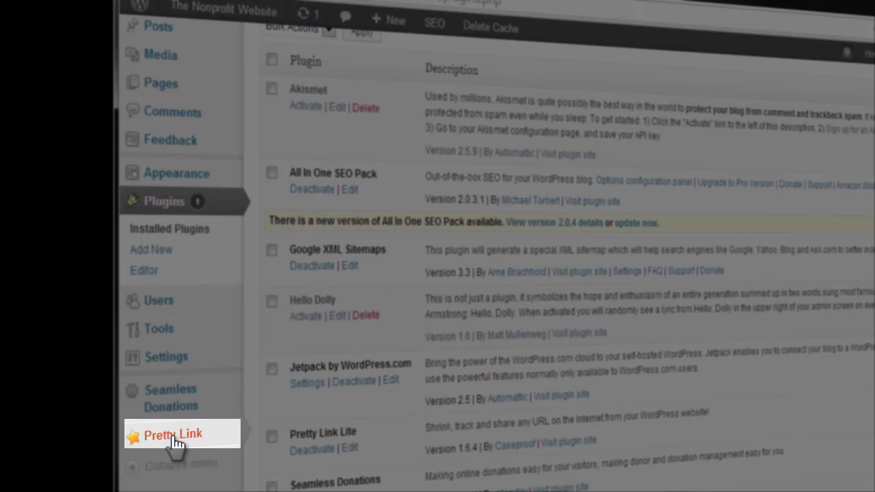
mouse_move(176, 441)
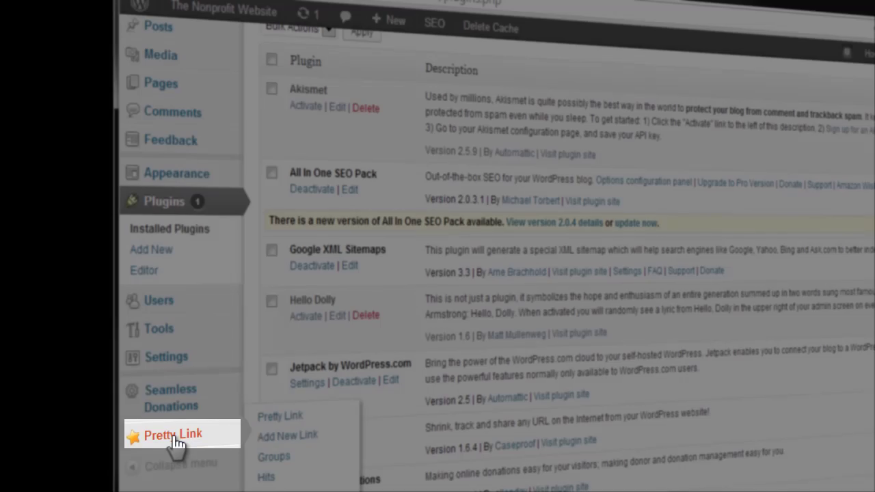
click(175, 439)
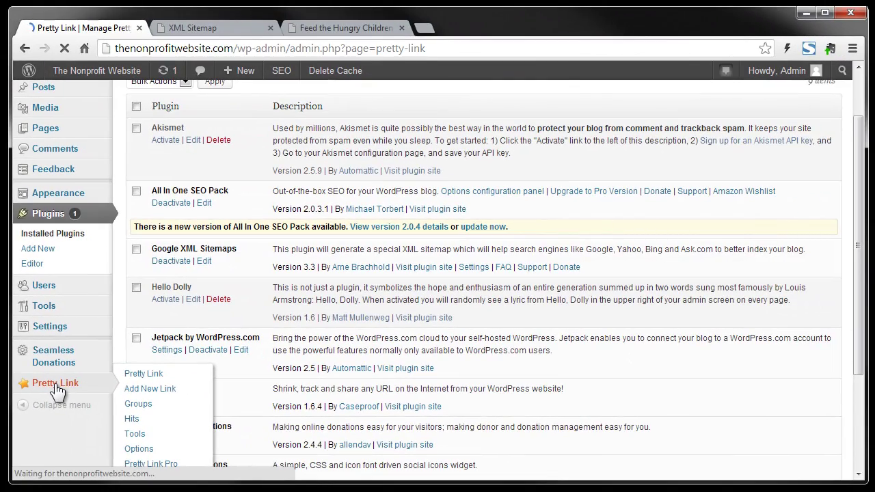
mouse_move(58, 389)
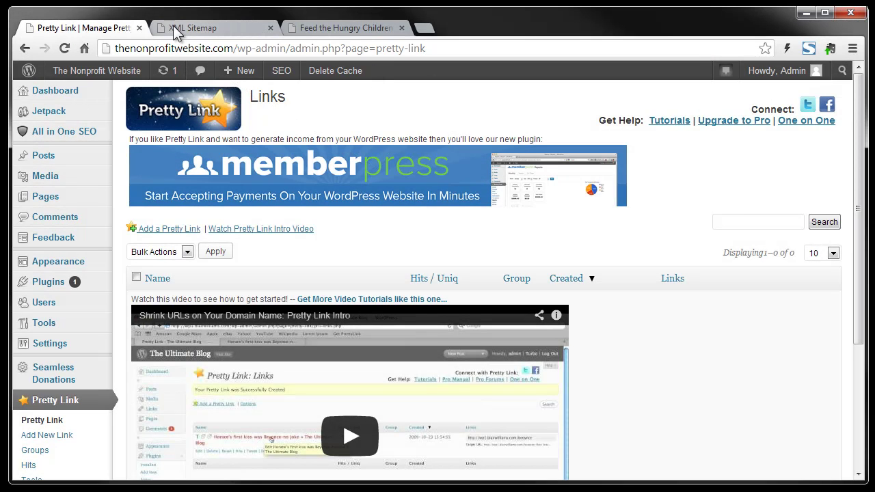
click(271, 28)
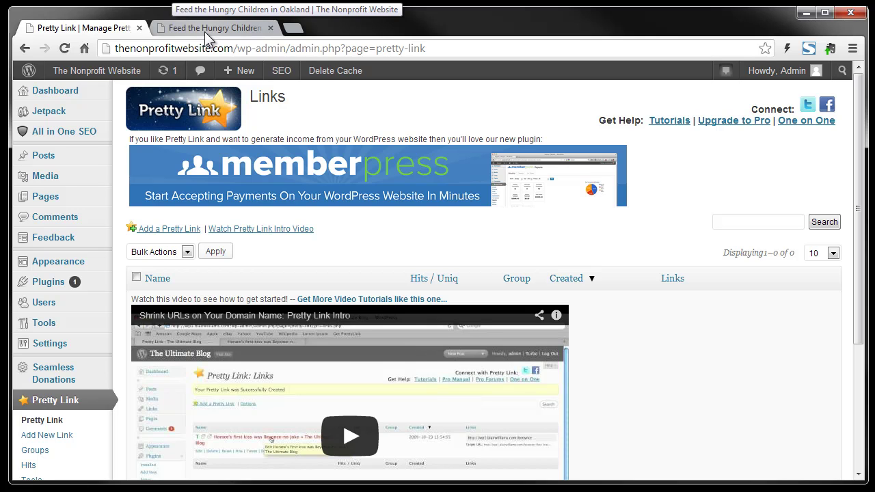
click(205, 32)
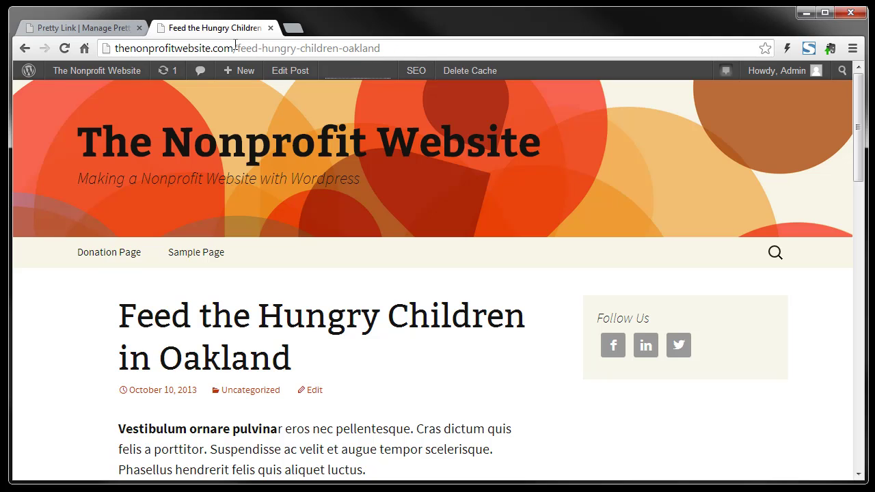
drag(234, 47, 388, 48)
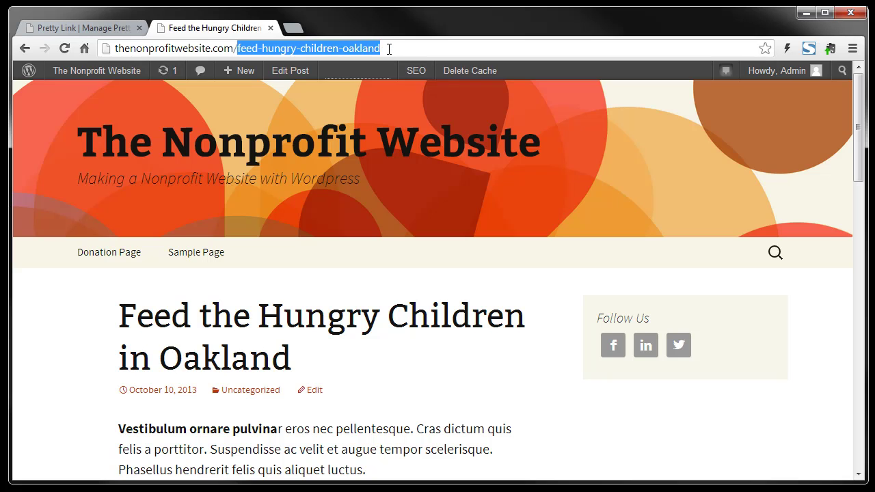
click(96, 26)
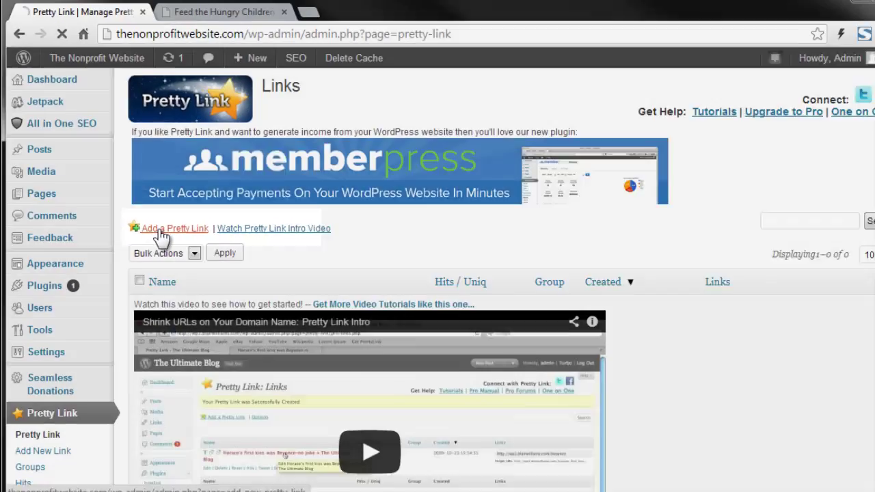
click(199, 228)
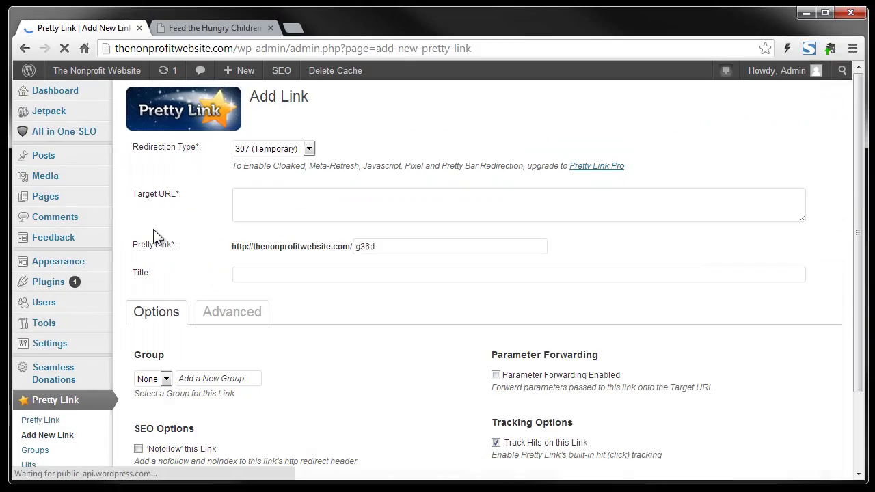
click(247, 199)
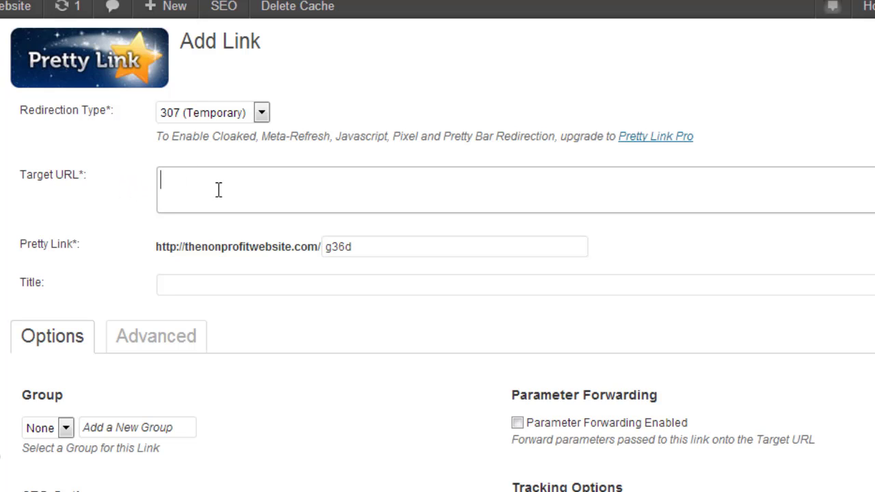
text(http://thenonprofitwebsite.com/feed-hungry-children-oakland)
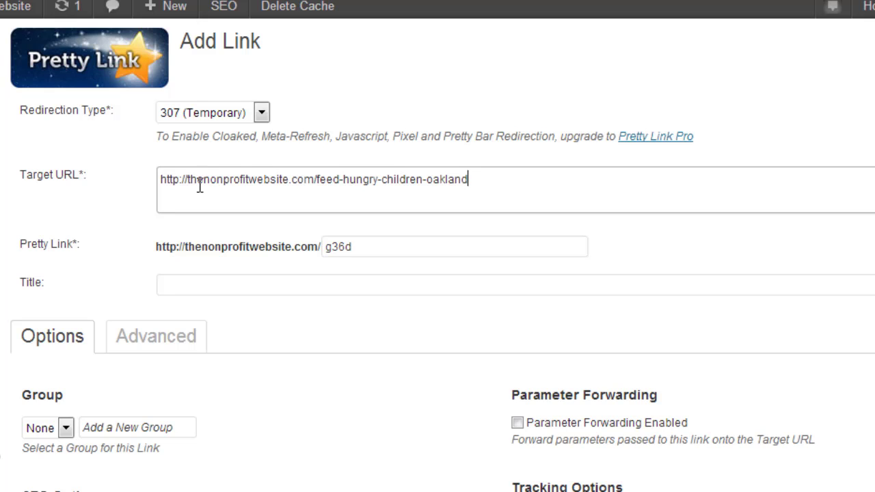
Set the pretty link's slug to "feed" and create the link
drag(371, 250, 307, 245)
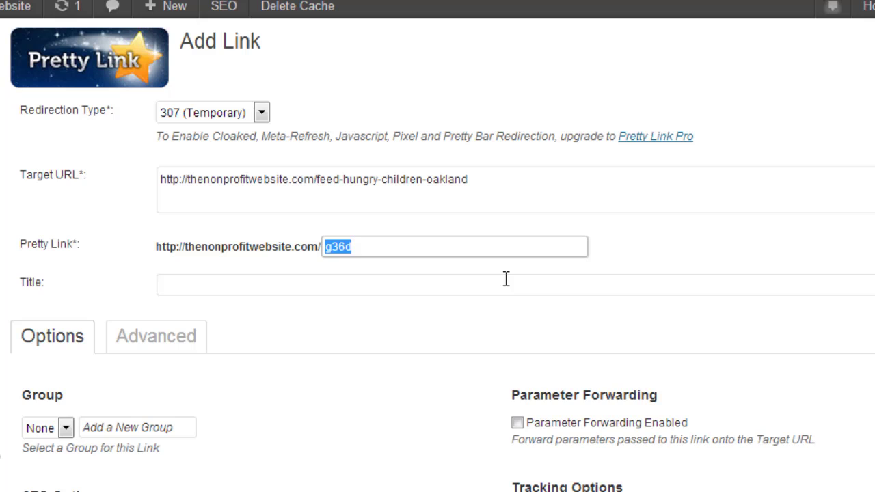
text(feed)
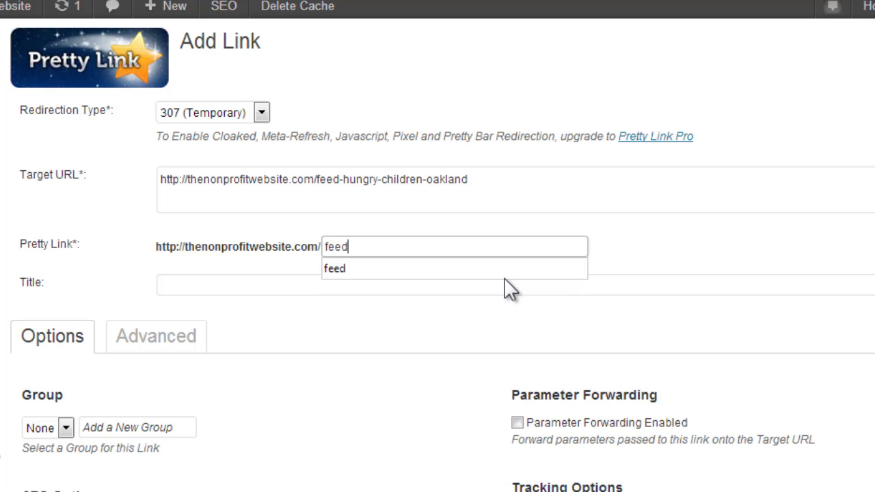
click(505, 279)
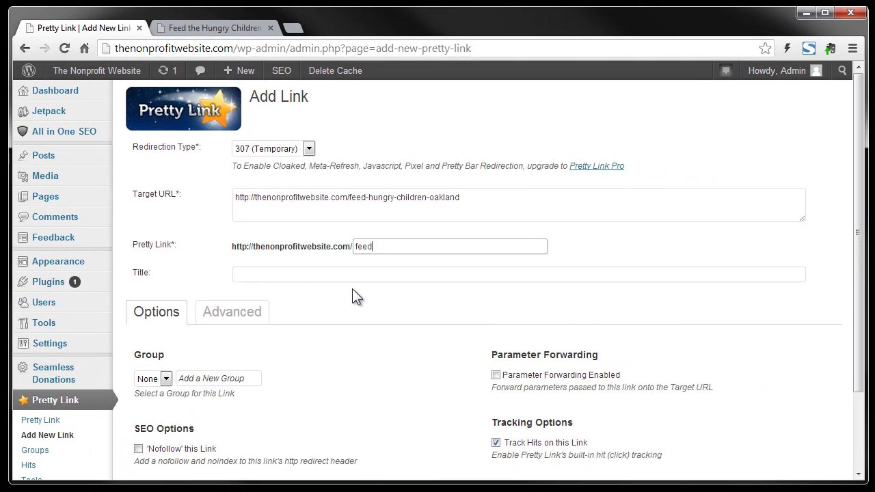
scroll(326, 316, down, 1)
scroll(353, 289, down, 1)
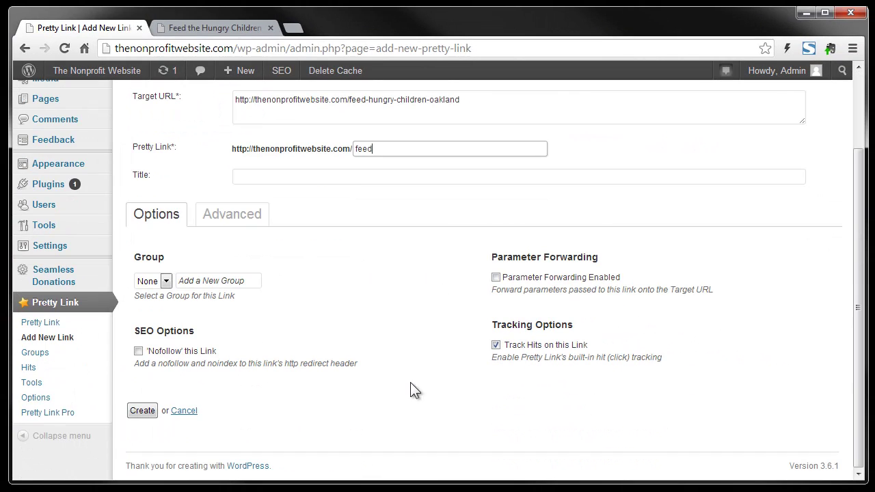
click(143, 410)
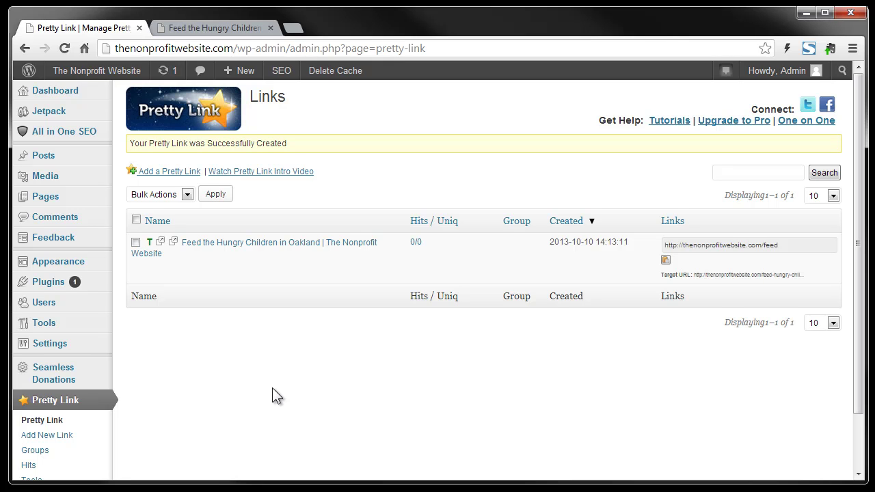
Test the short link by loading thenonprofitwebsite.com/feed in the post's tab, and highlight the slug in the address it leads to
click(208, 27)
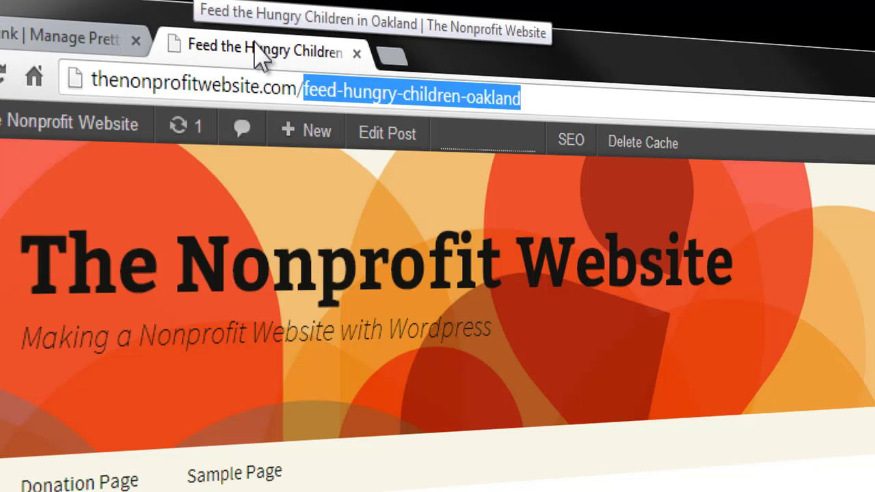
click(340, 86)
drag(340, 87, 562, 96)
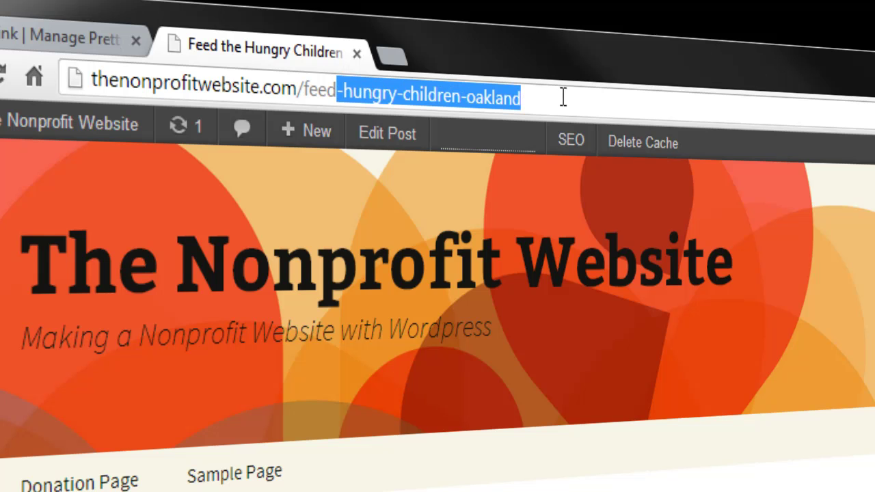
key(BackSpace)
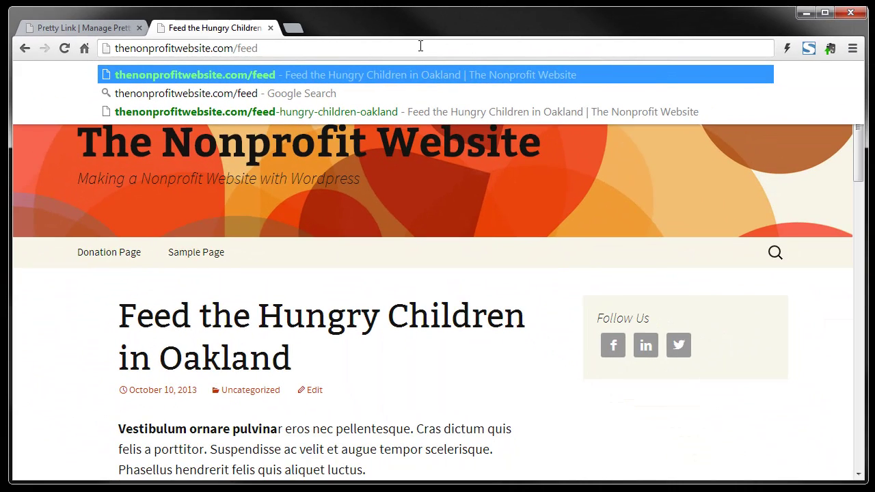
key(Return)
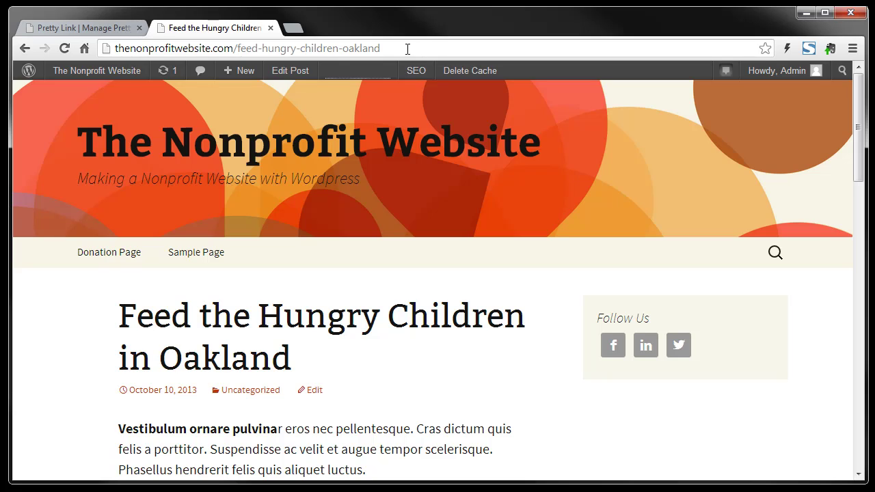
drag(410, 46, 239, 47)
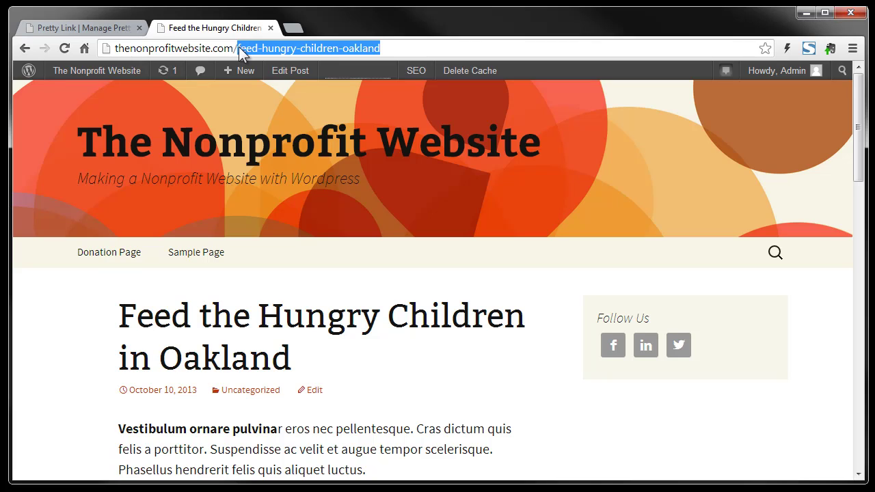
Open the installed plugins list, look at the Simple Social Icons entry and check its Follow Us widget on the Oakland post
click(64, 26)
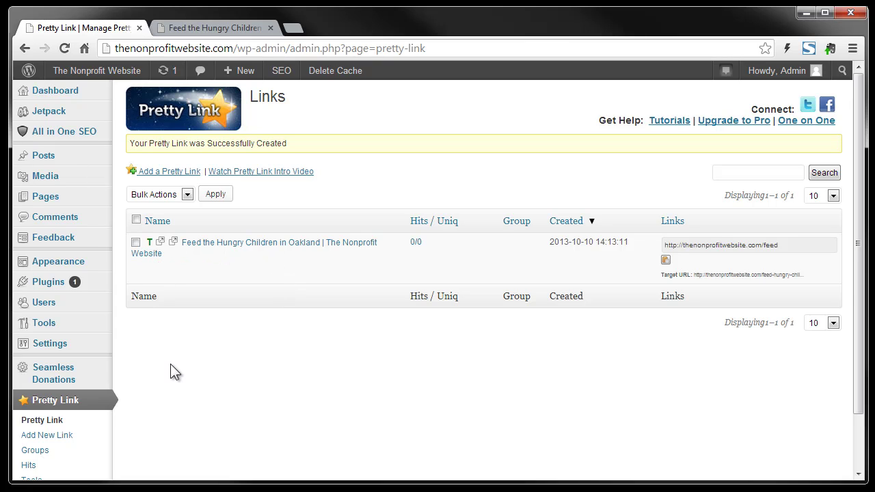
scroll(170, 364, down, 1)
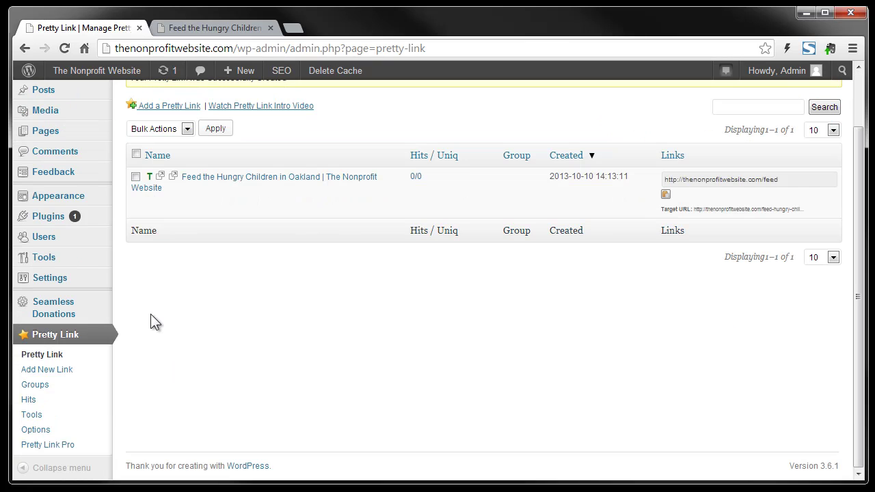
click(60, 217)
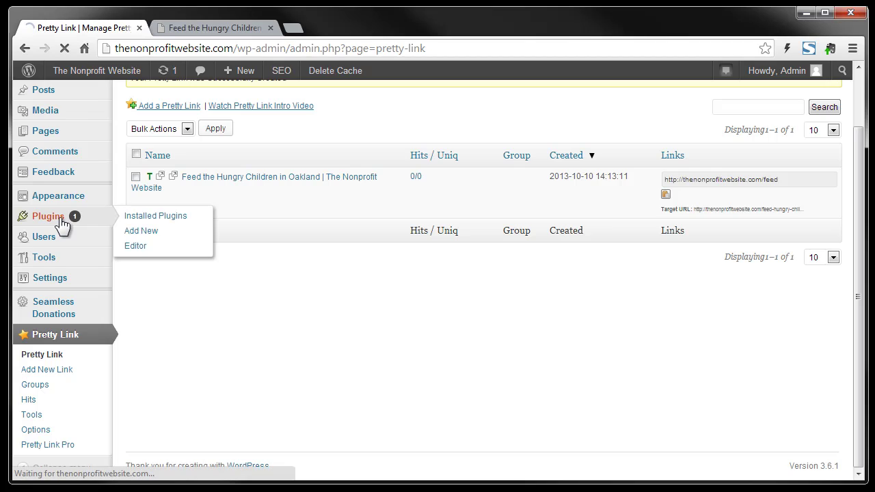
scroll(339, 470, down, 1)
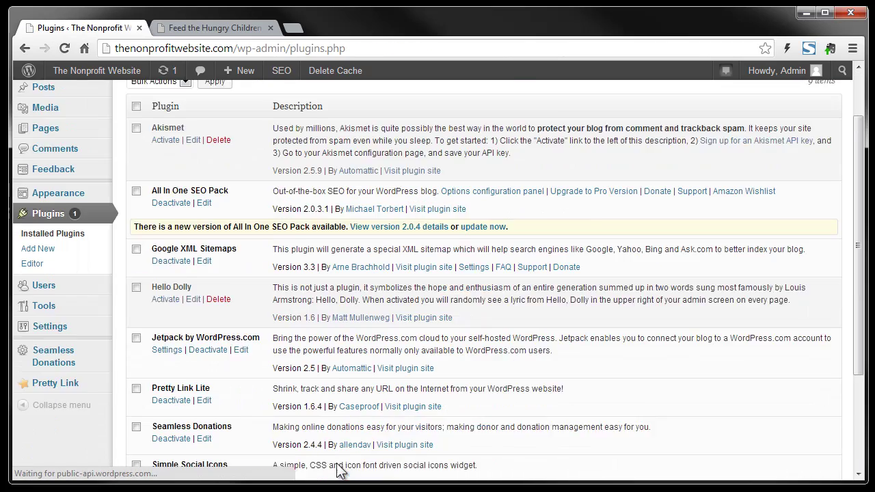
scroll(338, 465, down, 2)
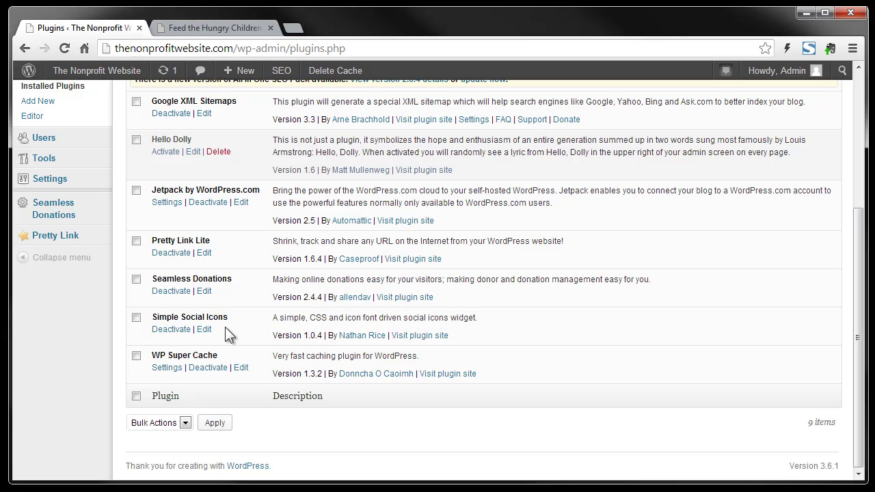
click(216, 31)
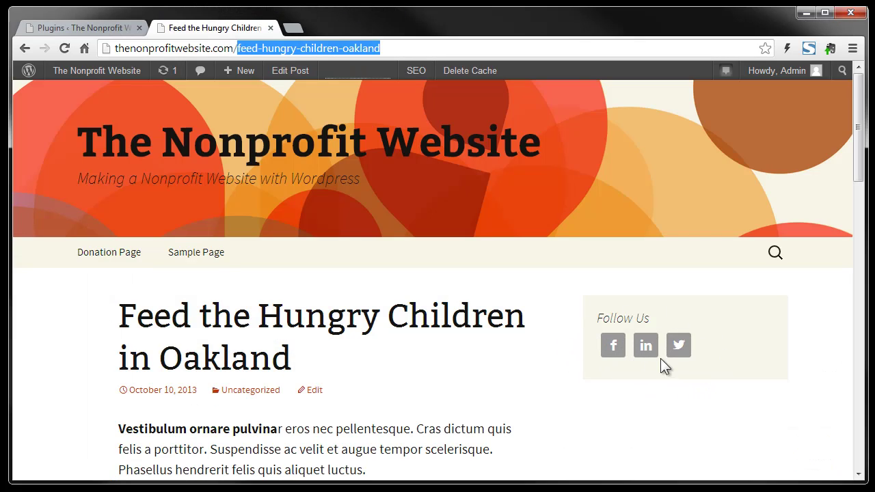
click(111, 29)
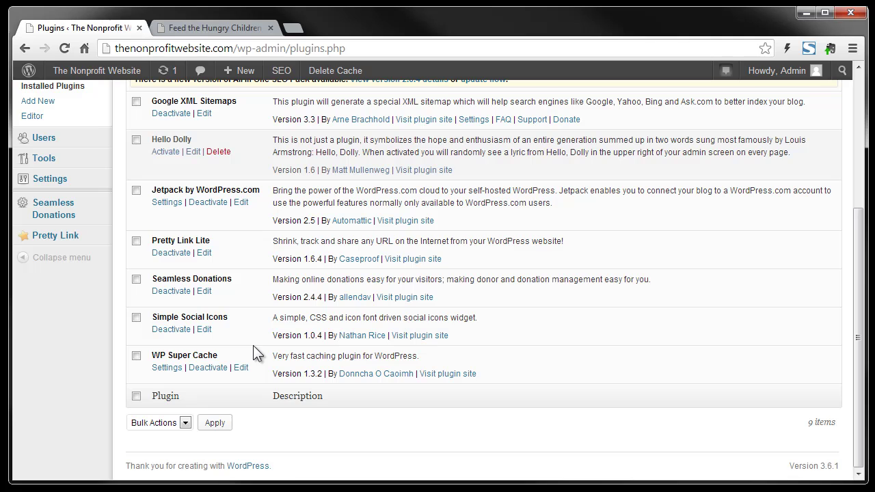
Open the Jetpack overview page and review its modules, including Publicize, Sharing and Contact Form
scroll(253, 345, up, 3)
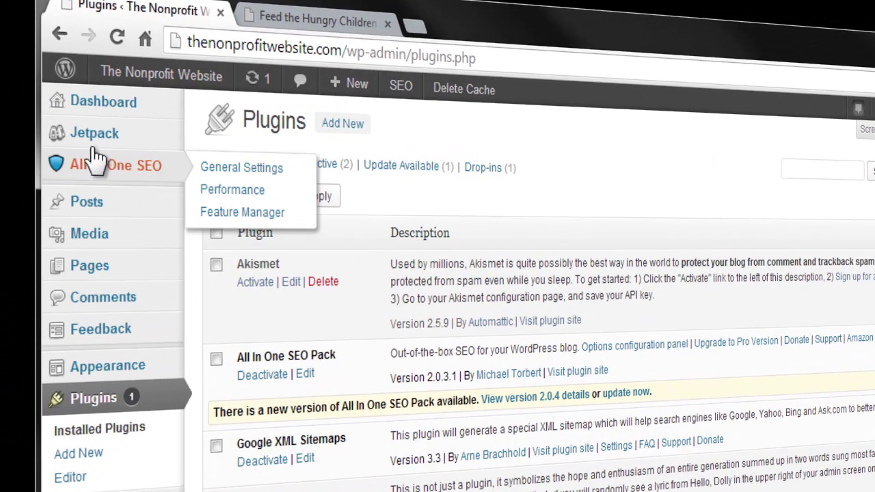
mouse_move(51, 112)
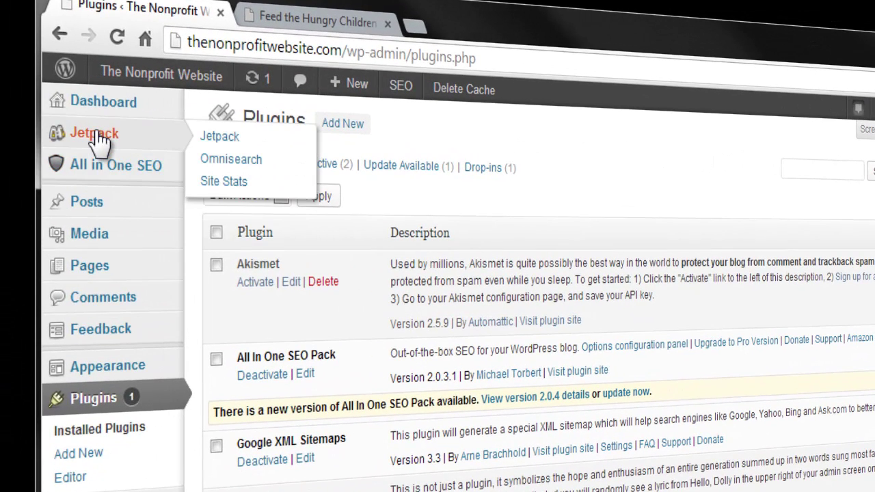
click(99, 134)
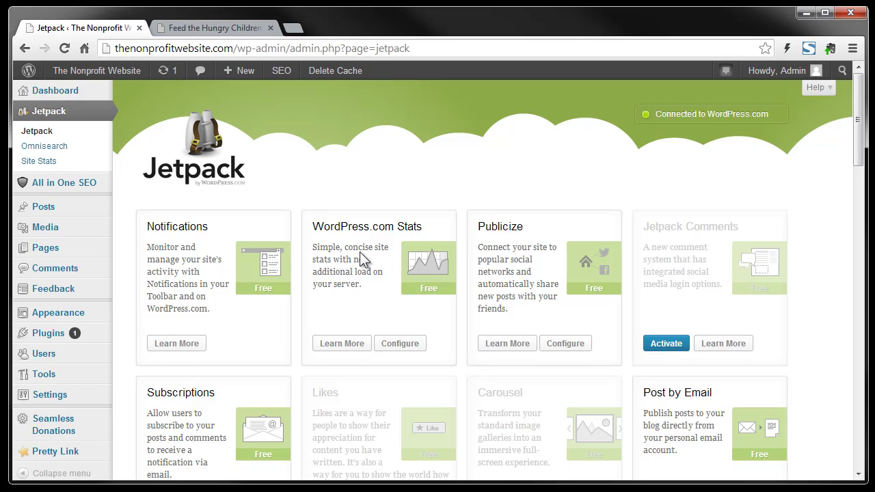
scroll(329, 304, down, 3)
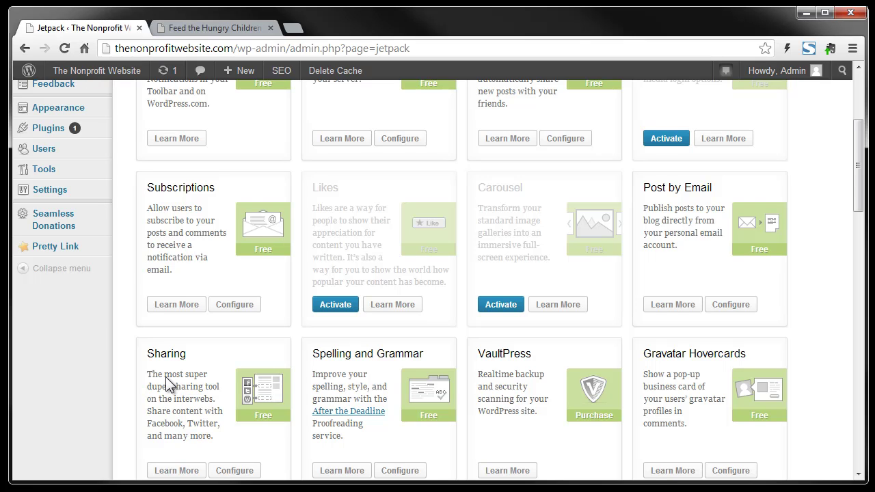
scroll(170, 384, down, 3)
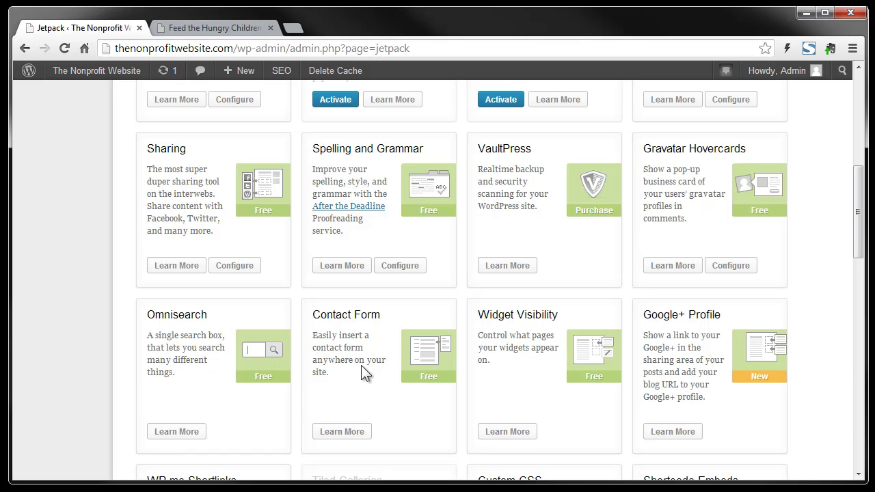
scroll(444, 358, up, 6)
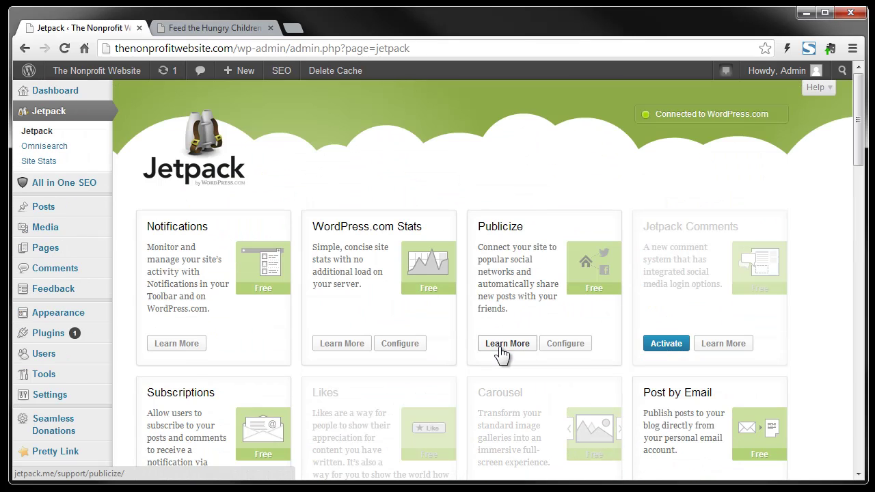